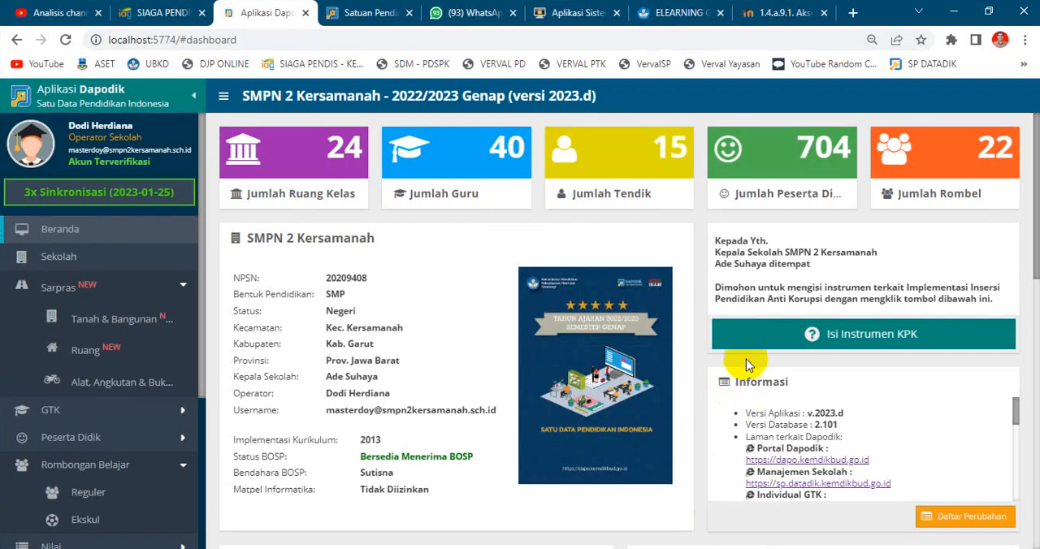
triple_click(544, 95)
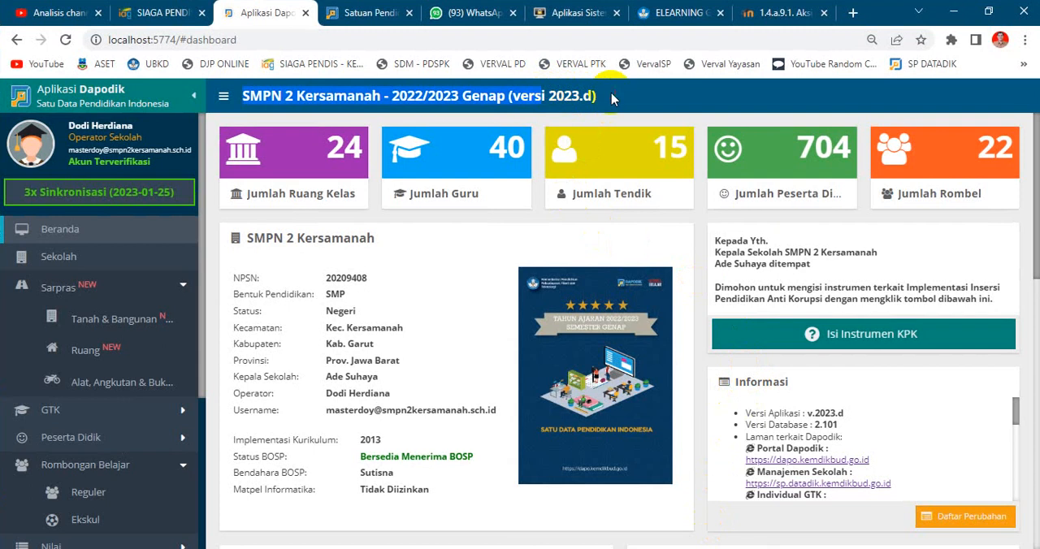
left_click(616, 97)
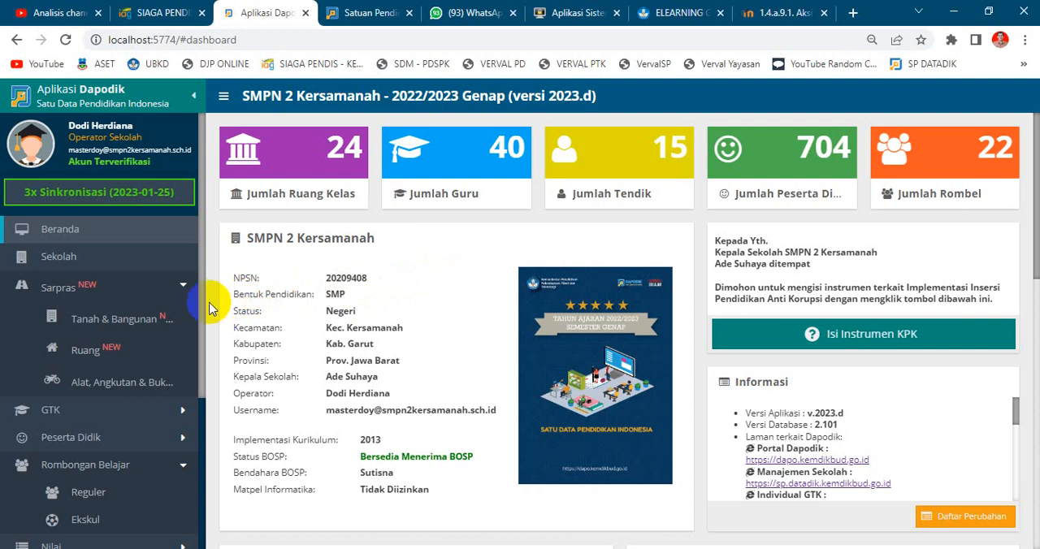
Open the Tanah & Bangunan data under Sarpras and locate BLOK 21 in the building list.
left_click(91, 300)
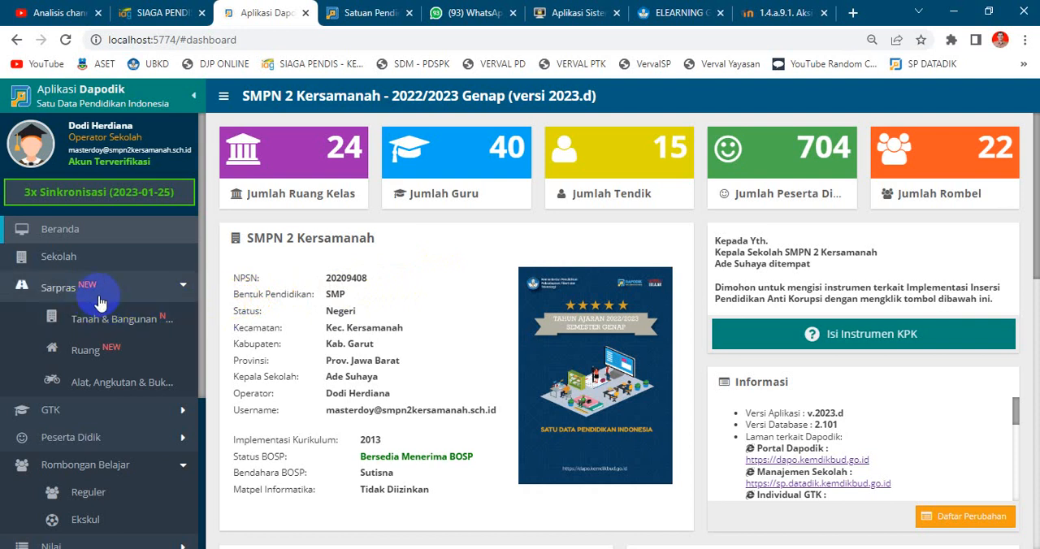
left_click(169, 319)
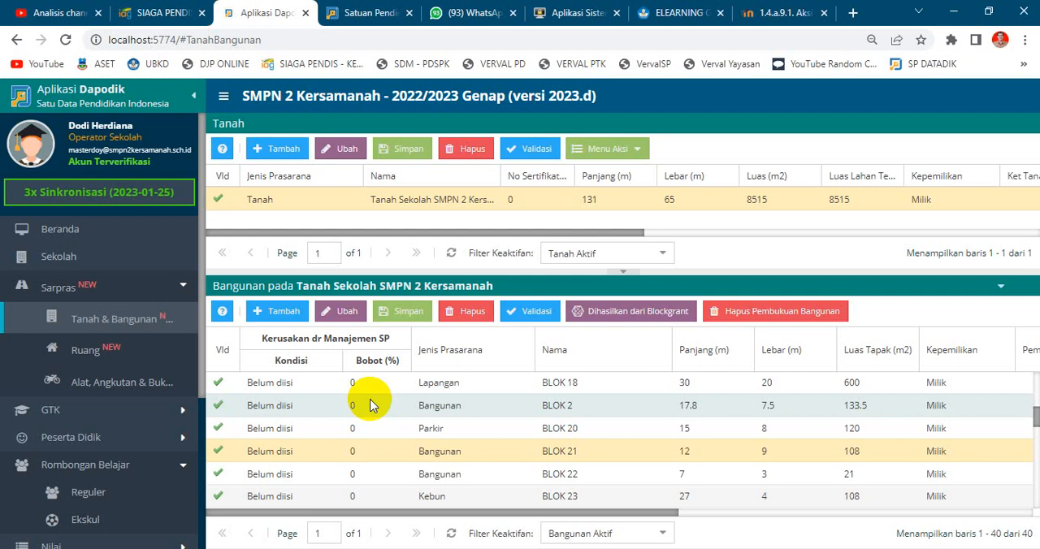
scroll(369, 405, "down", 5)
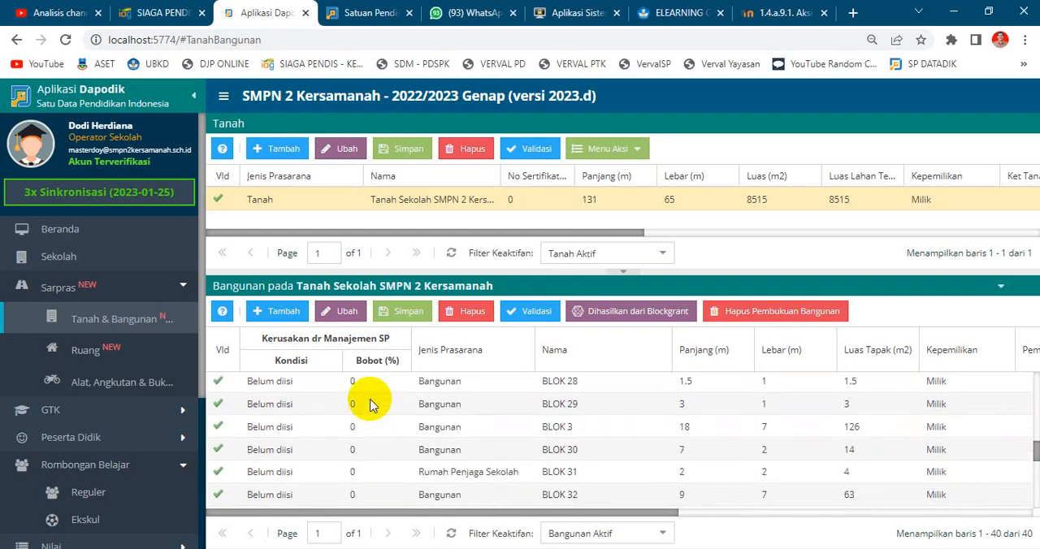
scroll(370, 406, "up", 5)
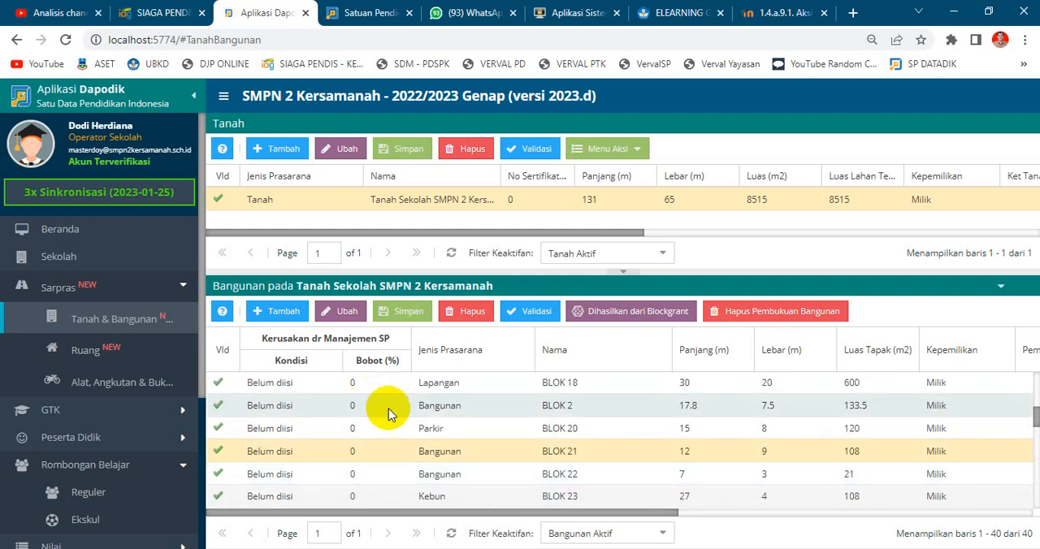
left_click(496, 451)
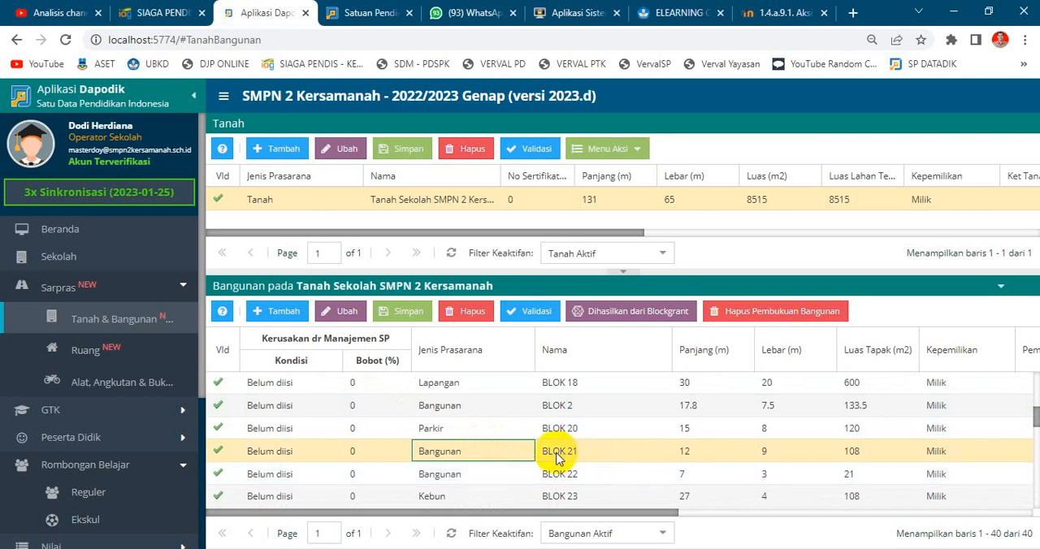
Review the Kondisi Ruang form of Ruang Perpustakaan and its Kerusakan options without changing anything, and return to Tanah & Bangunan.
left_click(144, 361)
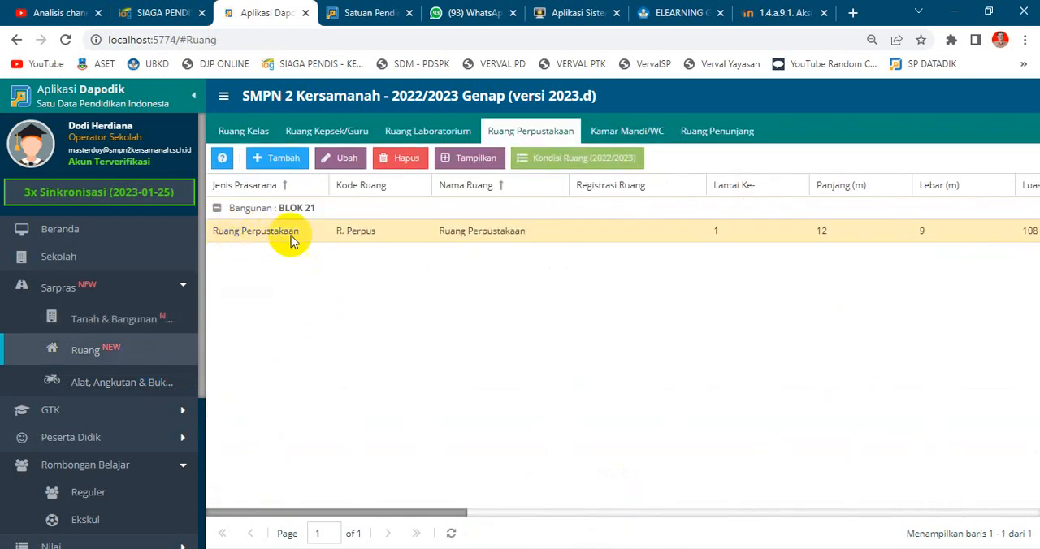
left_click(560, 234)
left_click(572, 168)
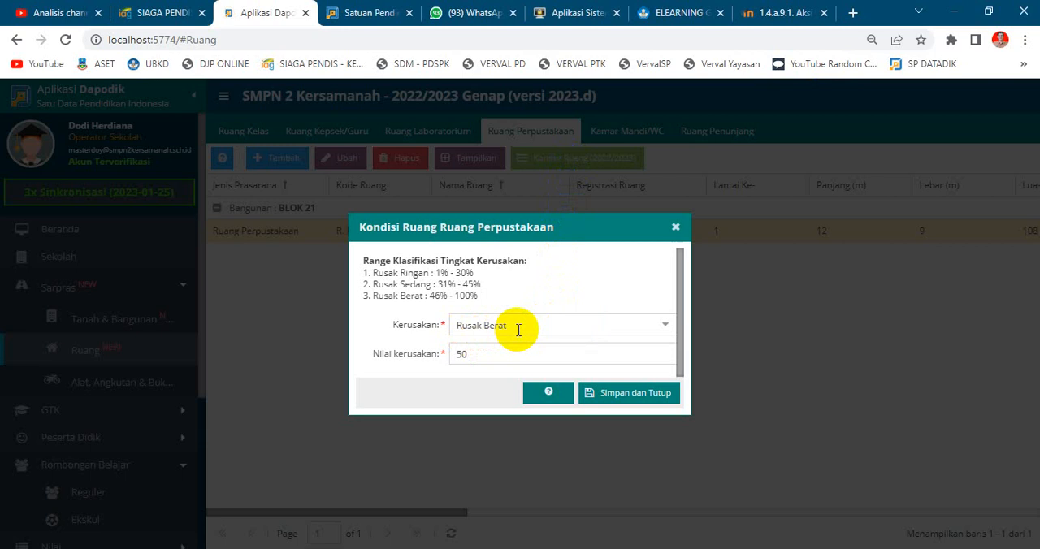
left_click(665, 329)
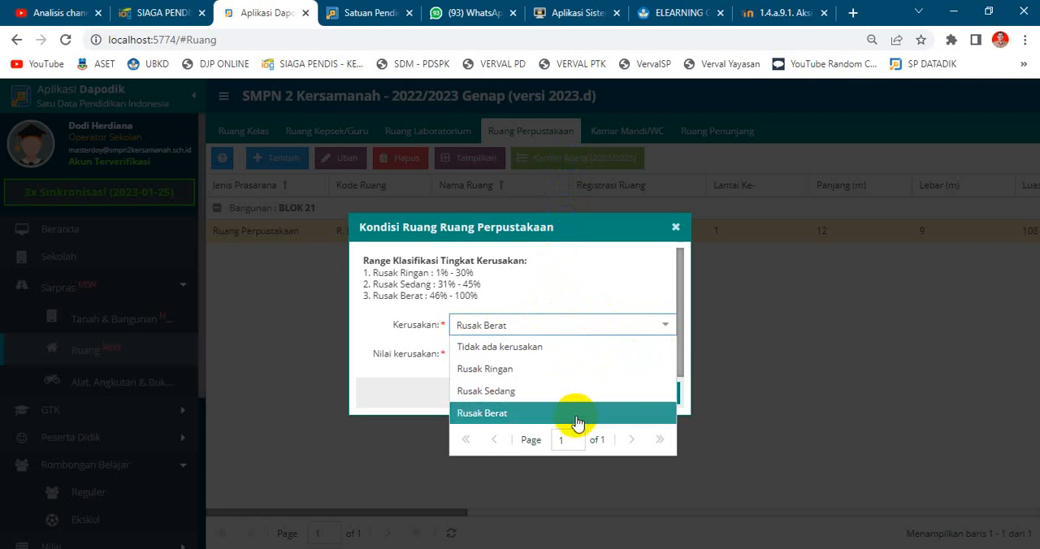
left_click(616, 293)
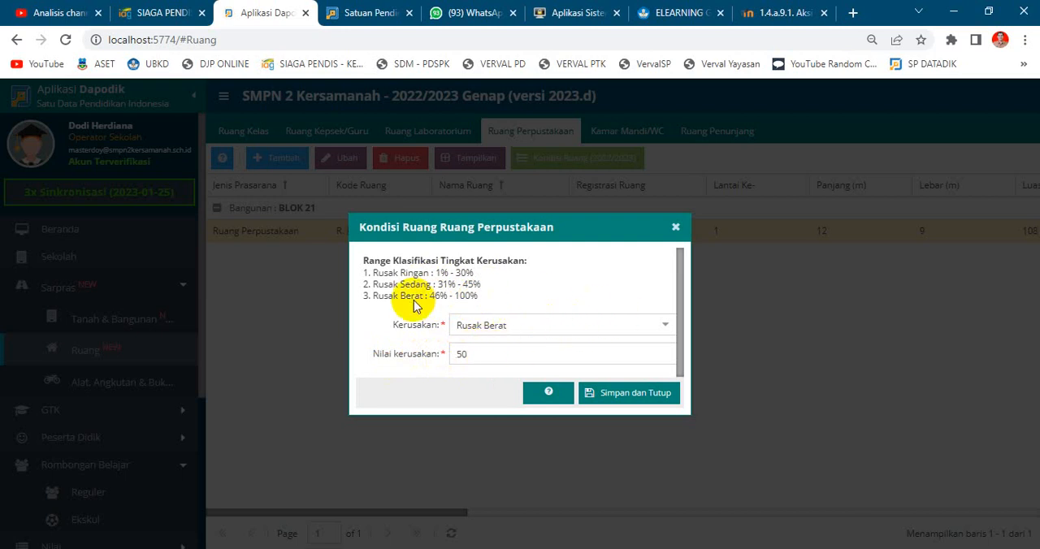
left_click(677, 228)
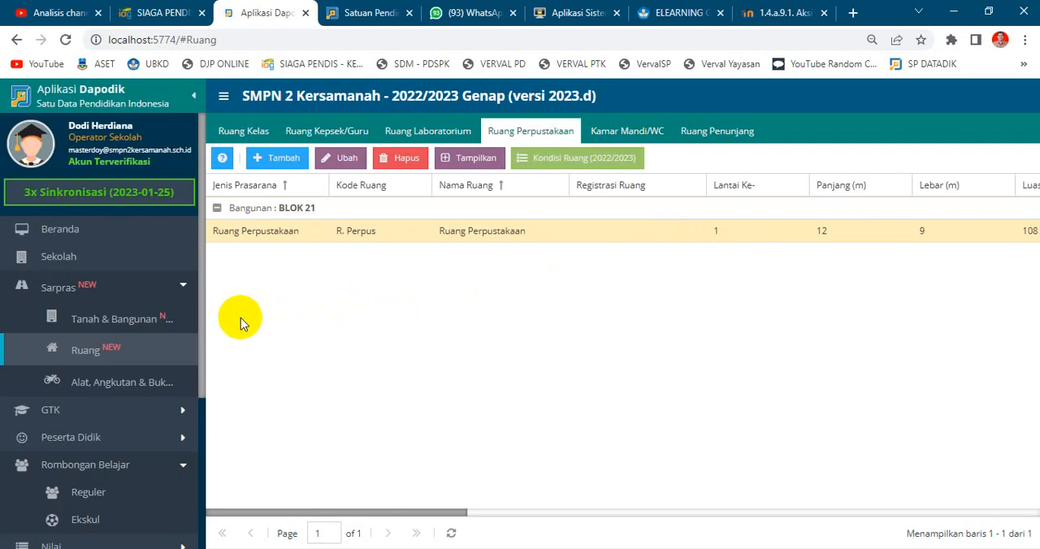
left_click(160, 333)
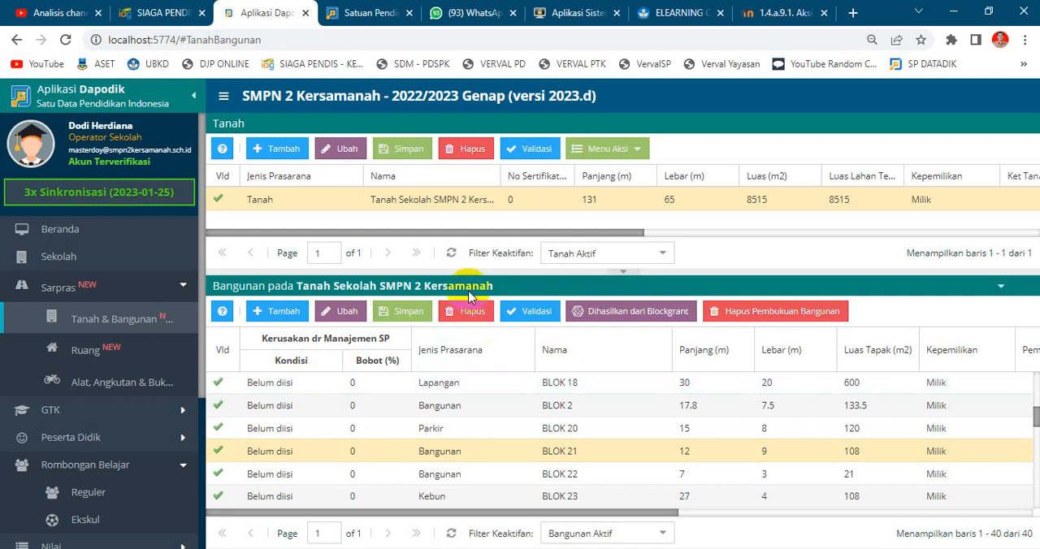
Switch to the SP Datadik site, open the Sarpras data and view page 2 of the Ruang list.
left_click(364, 16)
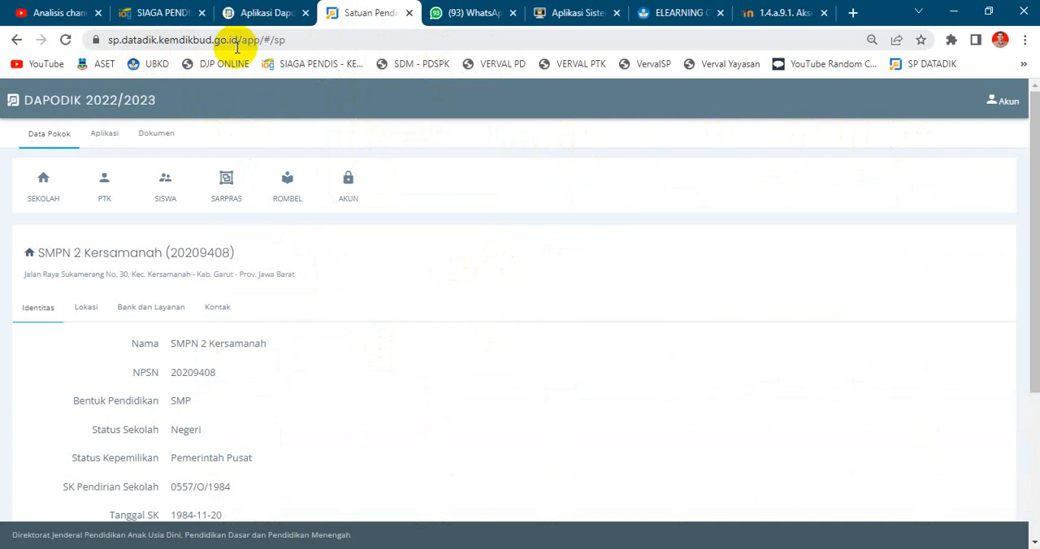
left_click(237, 205)
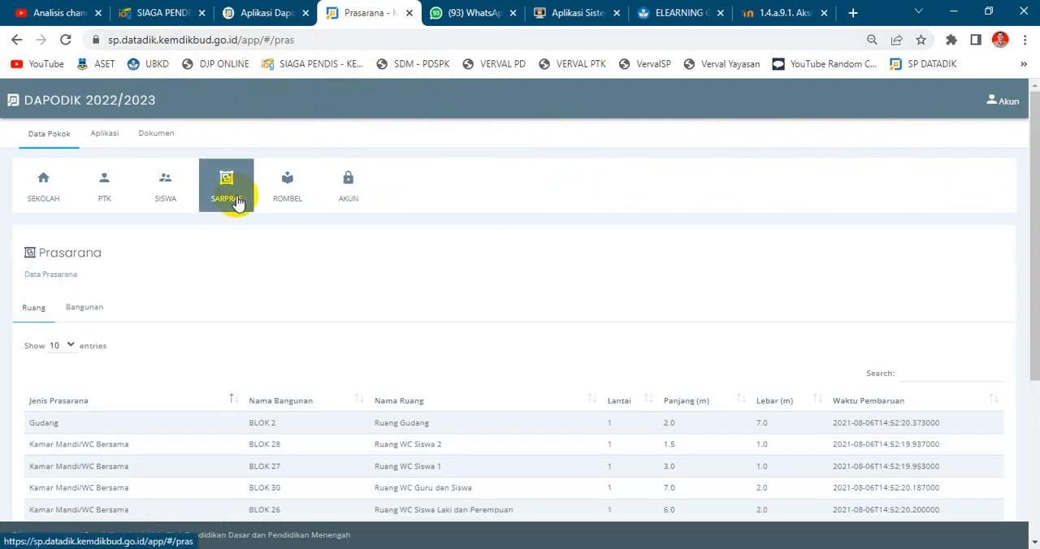
scroll(383, 279, "down", 2)
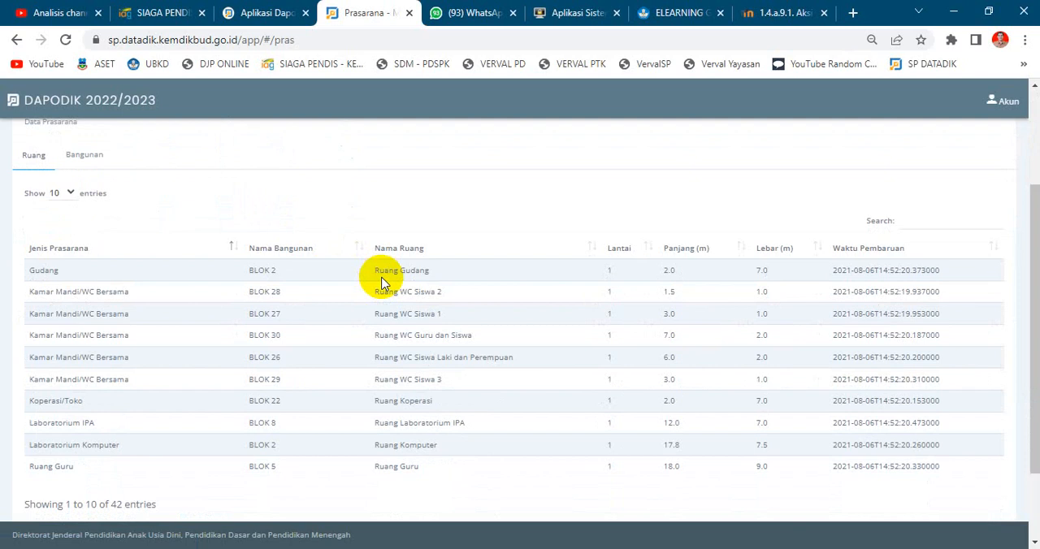
scroll(382, 282, "down", 2)
left_click(874, 458)
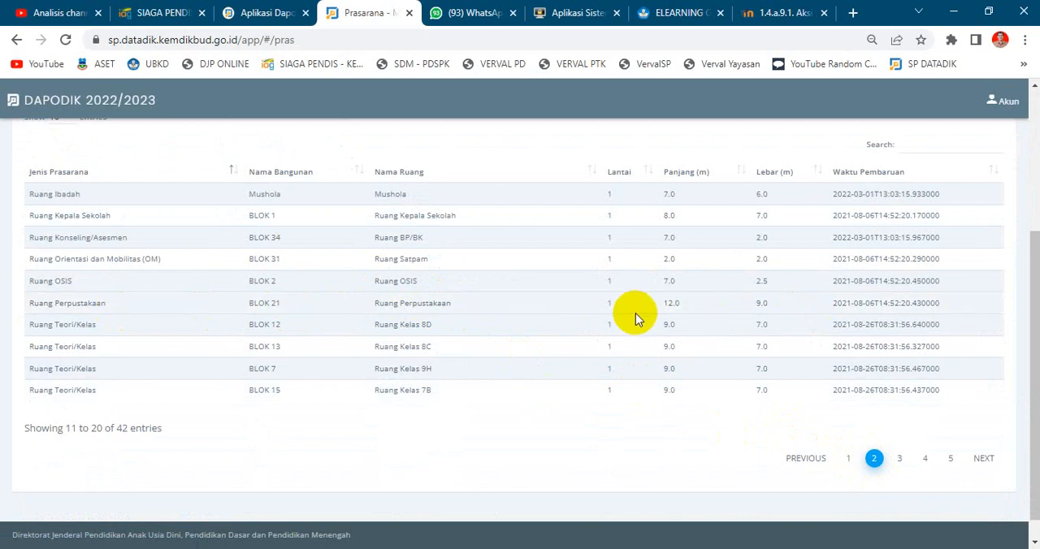
scroll(357, 328, "up", 3)
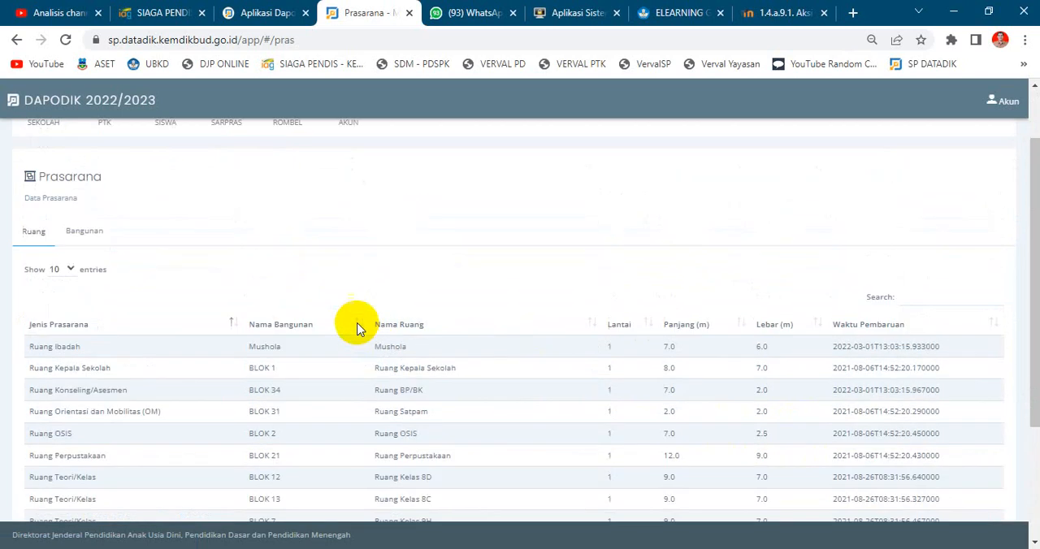
Display the Bangunan list in Prasarana and find BLOK 21 on page 2.
left_click(79, 234)
scroll(779, 383, "down", 3)
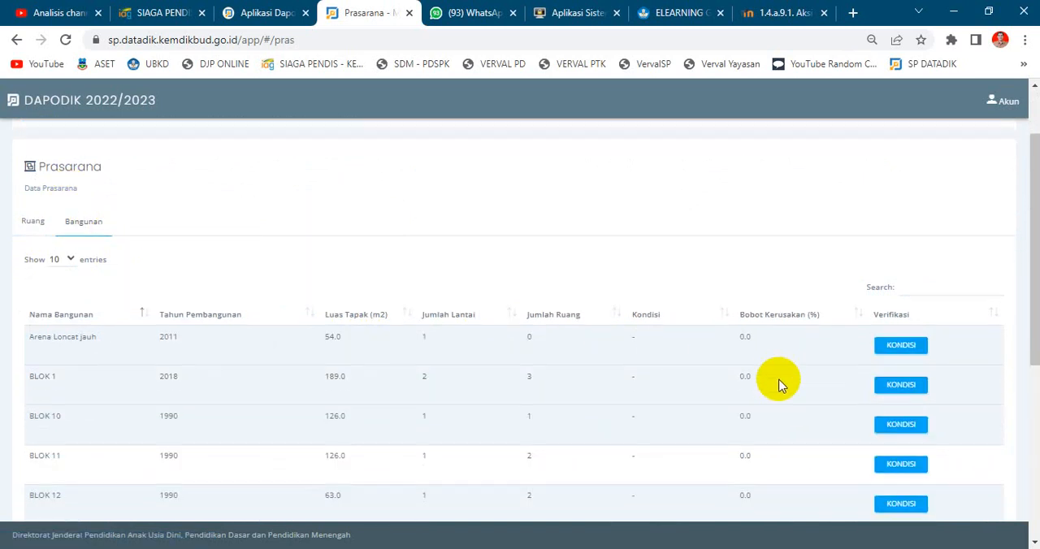
scroll(778, 384, "down", 2)
scroll(781, 382, "down", 2)
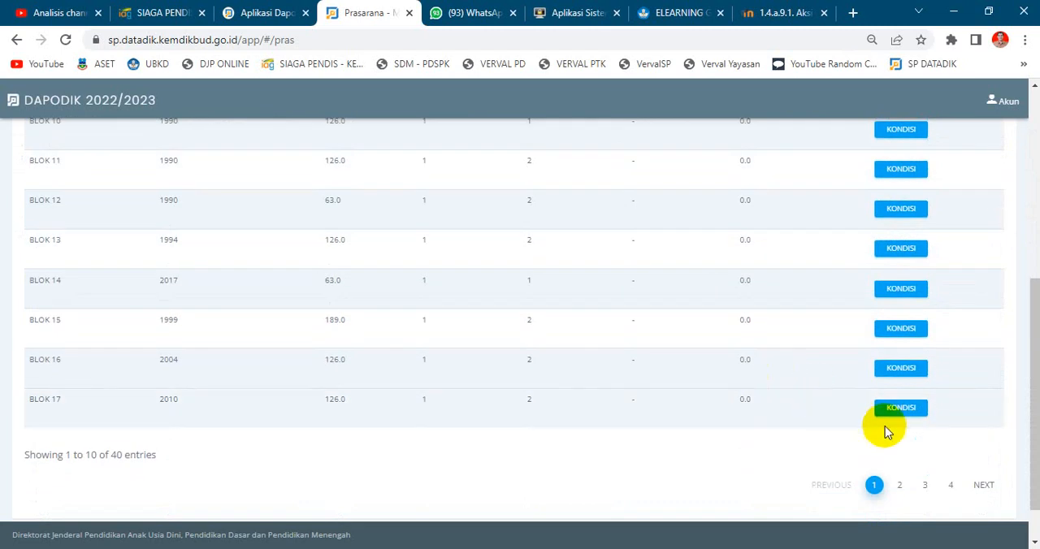
left_click(905, 484)
scroll(557, 297, "up", 2)
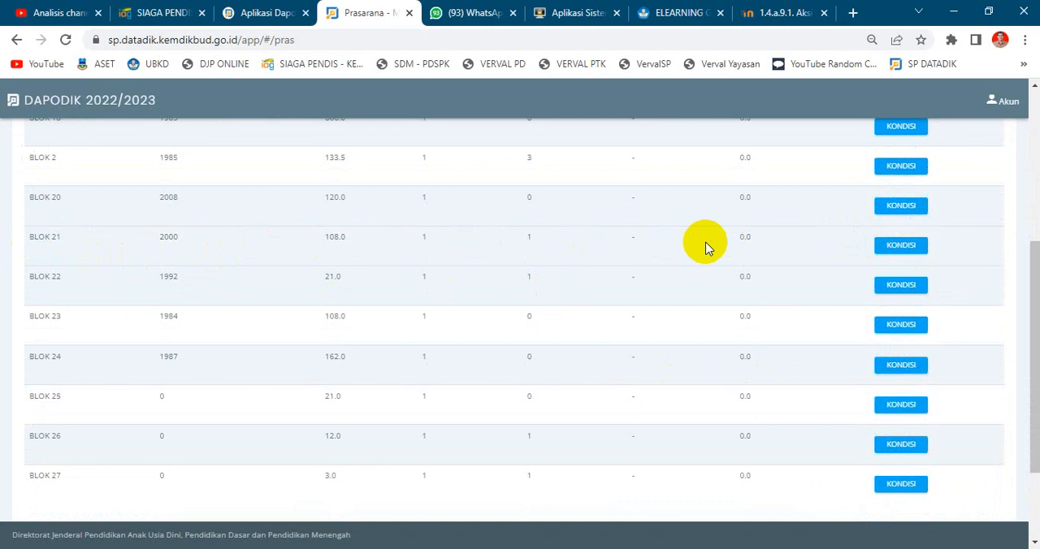
scroll(704, 246, "up", 2)
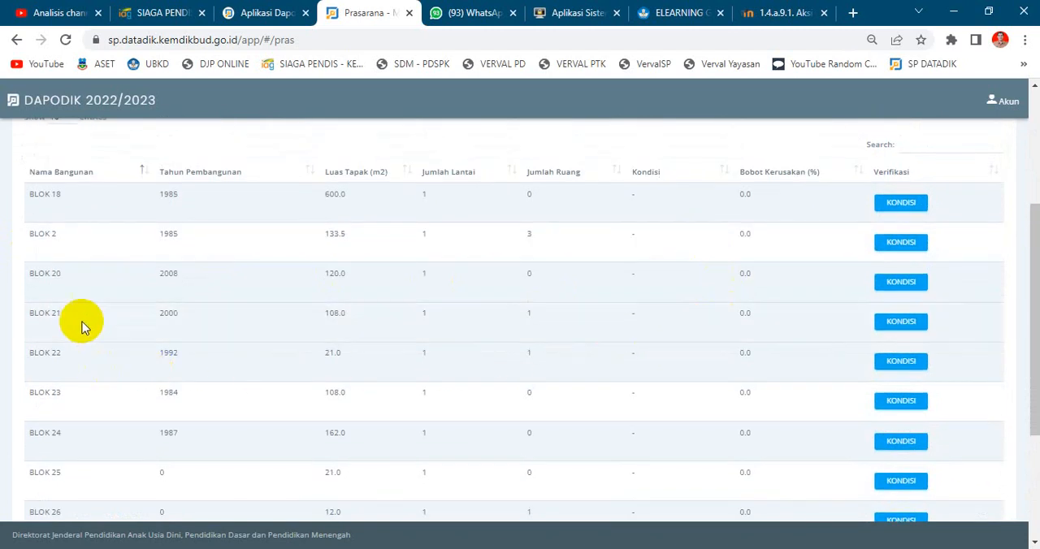
Open the Kondisi form for BLOK 21 and inspect its Berkas Penilaian and Berkas Terlampir sections.
left_click(910, 321)
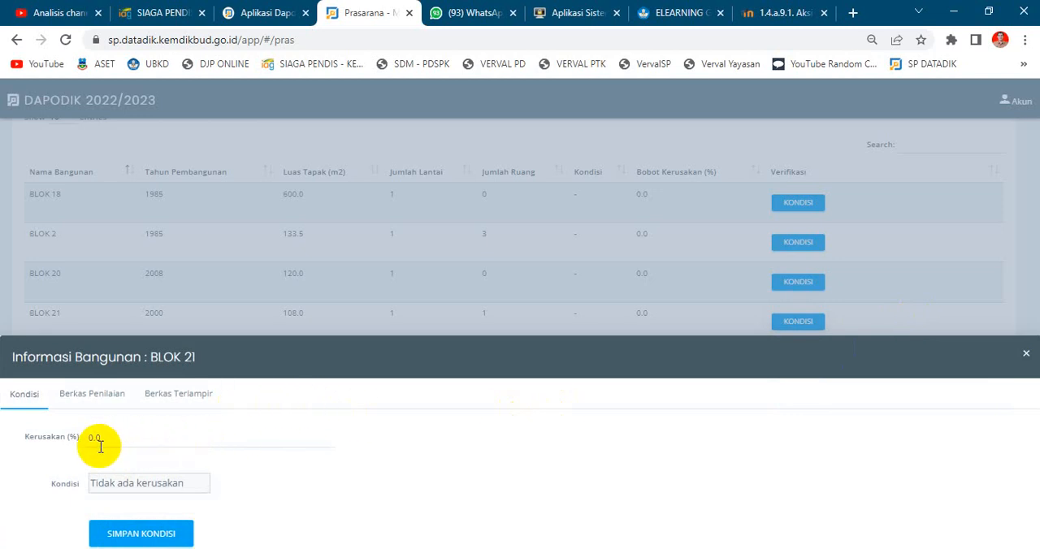
left_click(104, 397)
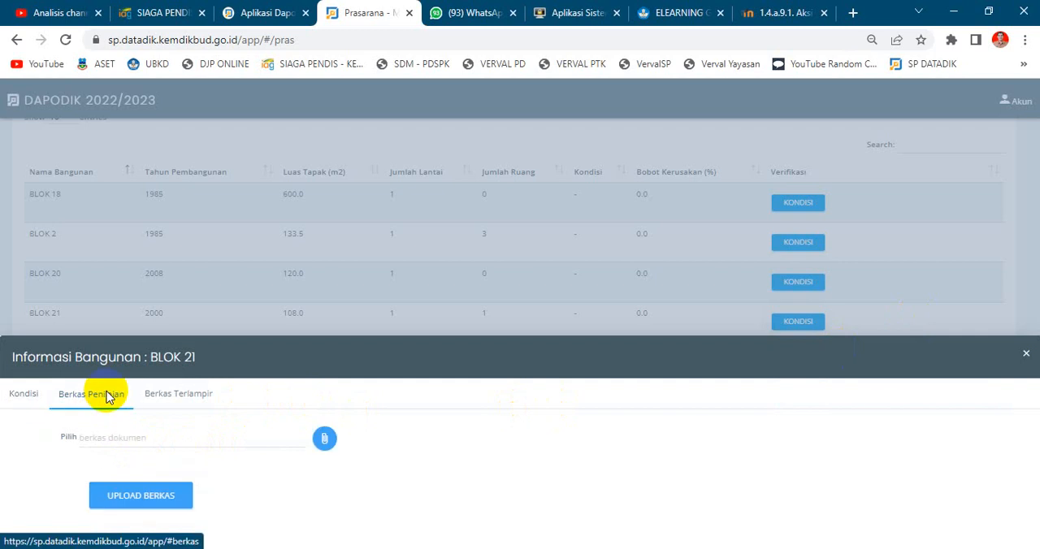
left_click(150, 396)
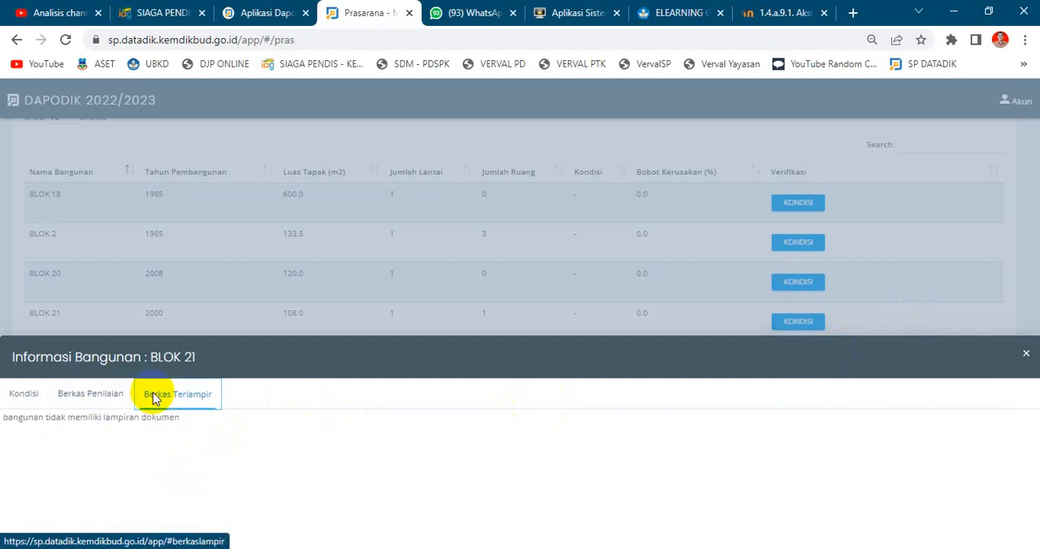
Set the Kerusakan (%) of BLOK 21 to 50 in its Kondisi section.
left_click(21, 394)
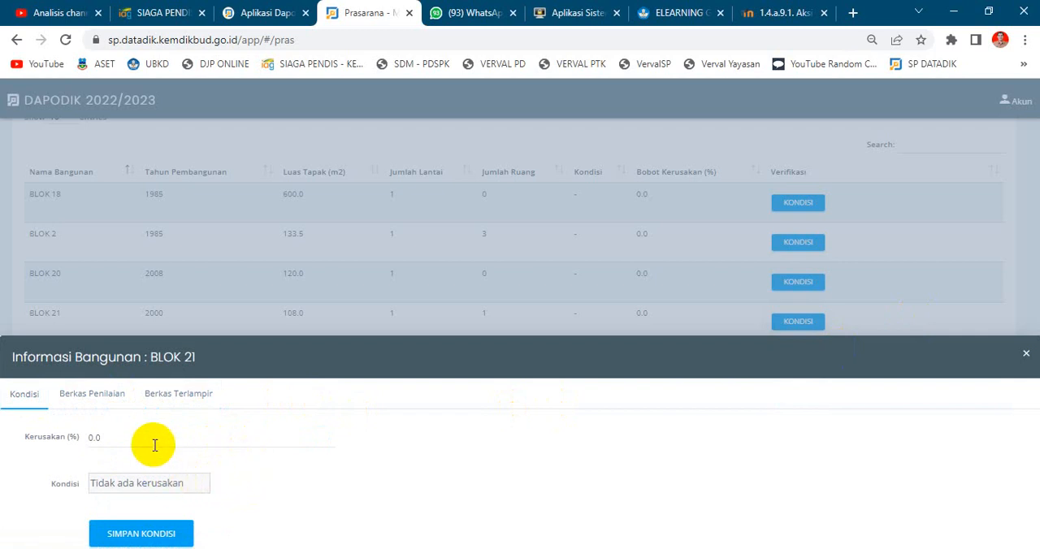
left_click(77, 437)
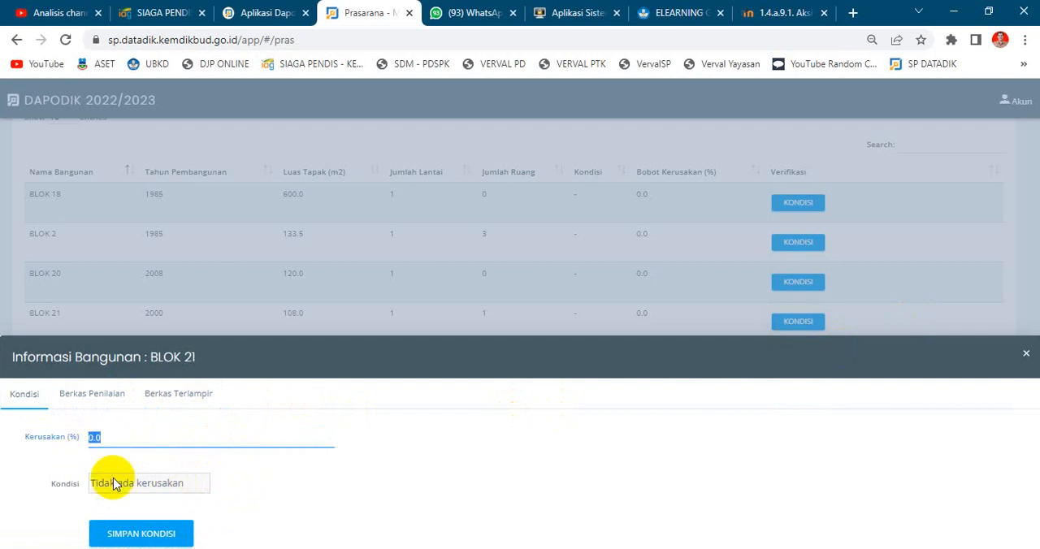
type("50")
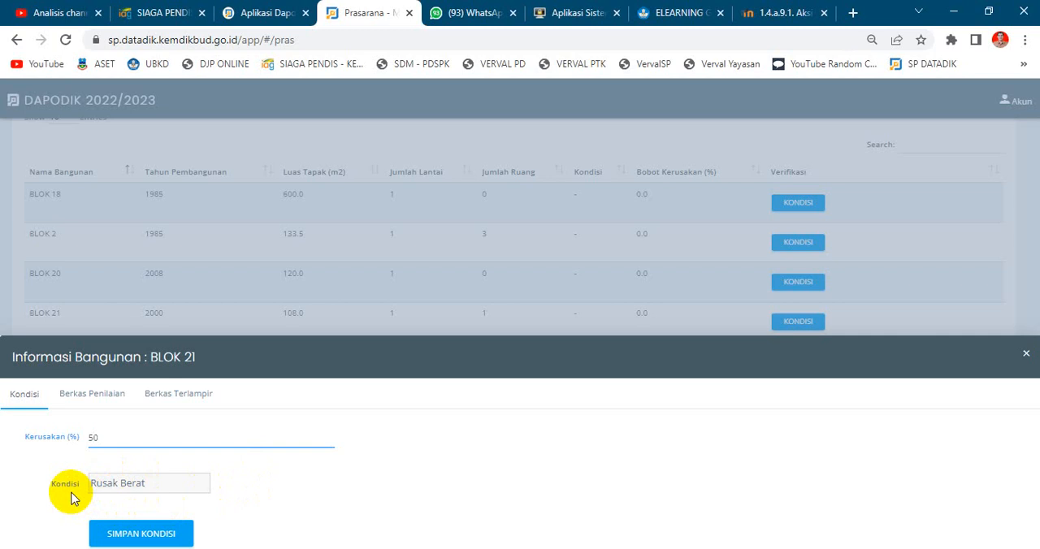
Compare the 50% entry for BLOK 21 with the Kondisi Ruang values of Ruang Perpustakaan in Aplikasi Dapodik.
left_click(266, 13)
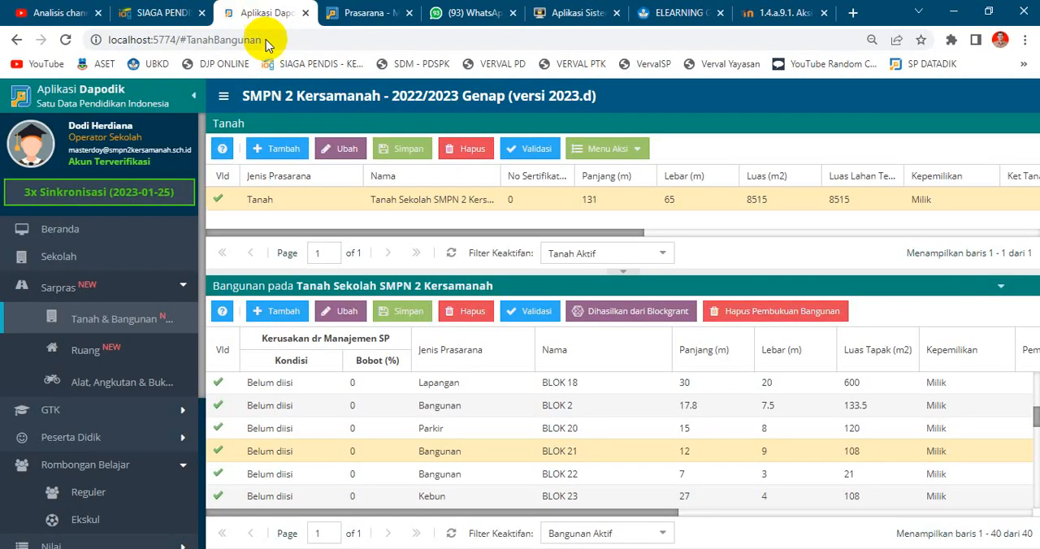
left_click(99, 361)
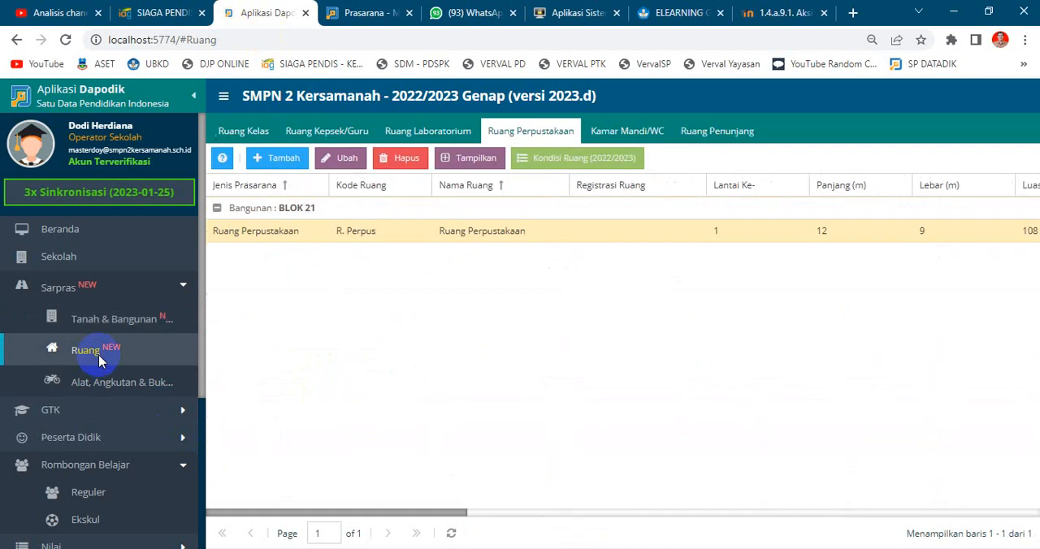
left_click(581, 171)
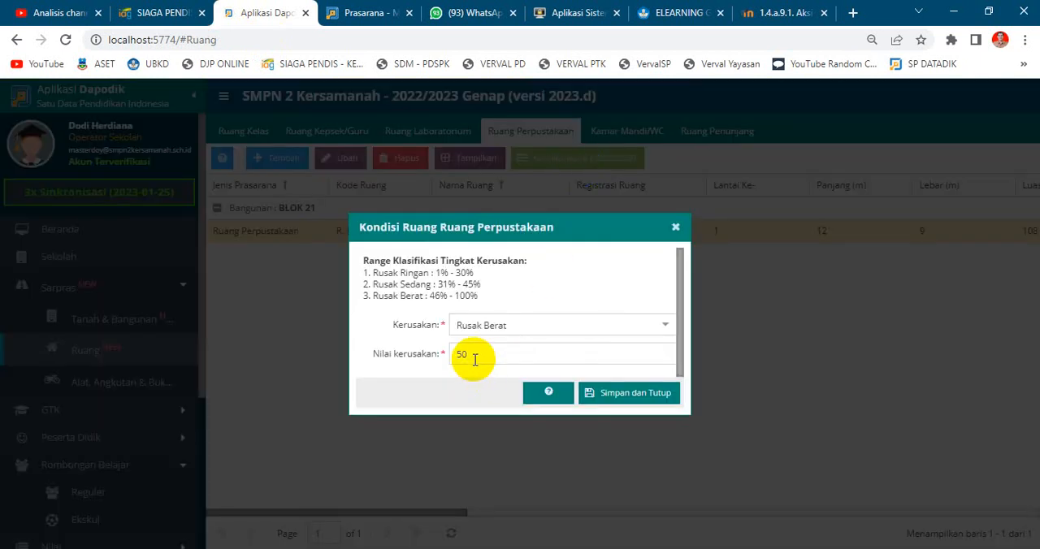
left_click(369, 18)
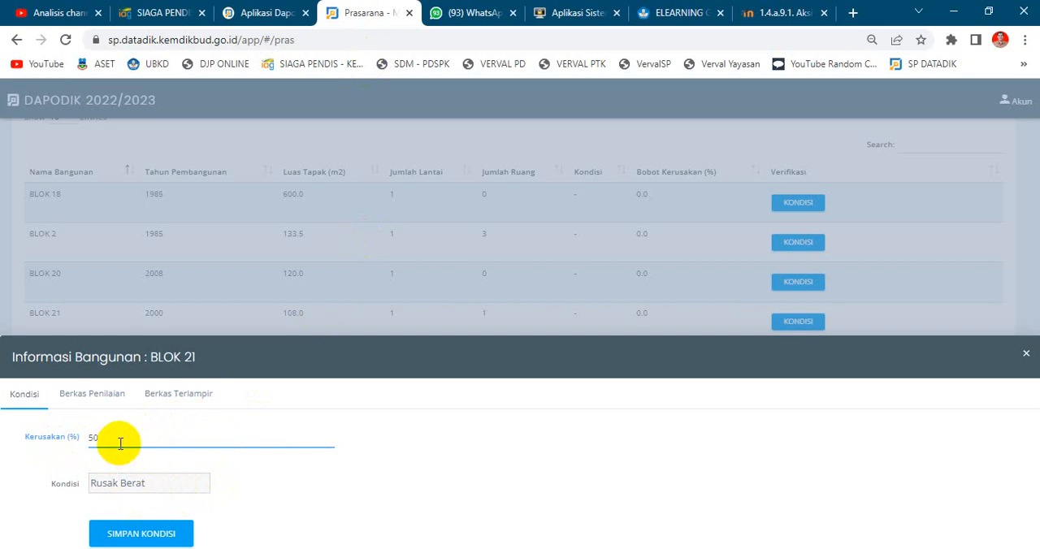
left_click(271, 13)
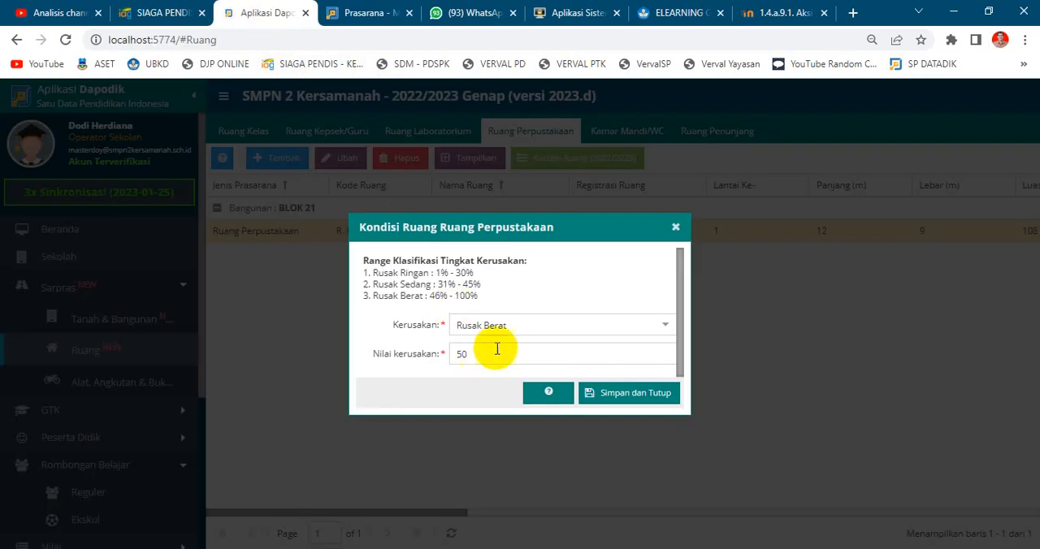
Switch back to SP Datadik and review the Berkas Penilaian and Berkas Terlampir sections of BLOK 21.
left_click(358, 12)
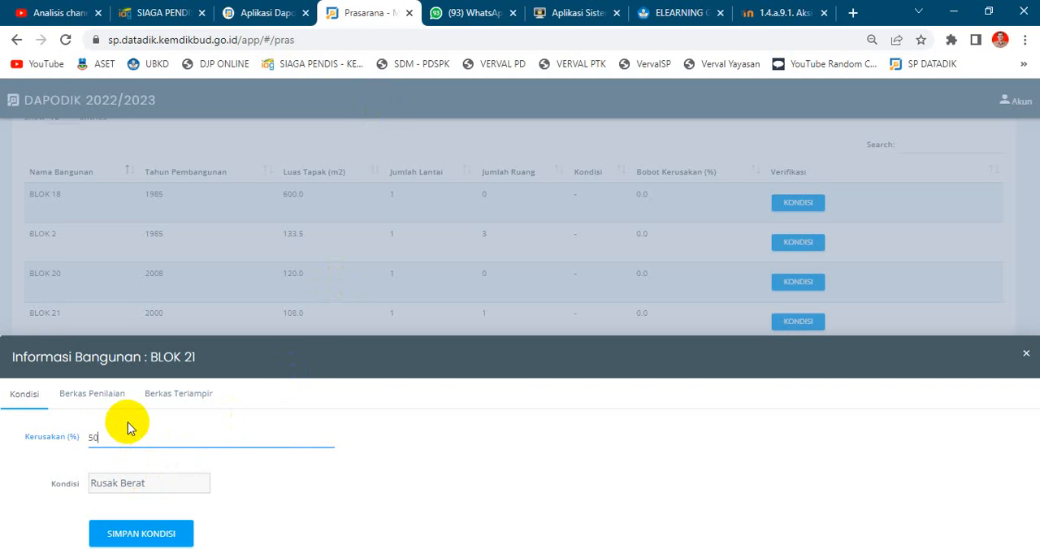
left_click(85, 400)
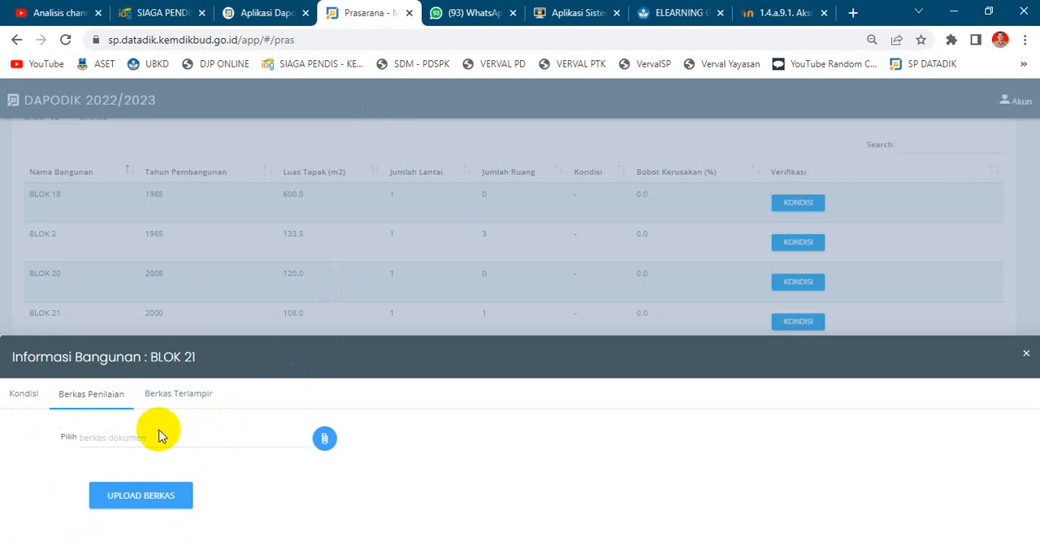
left_click(192, 397)
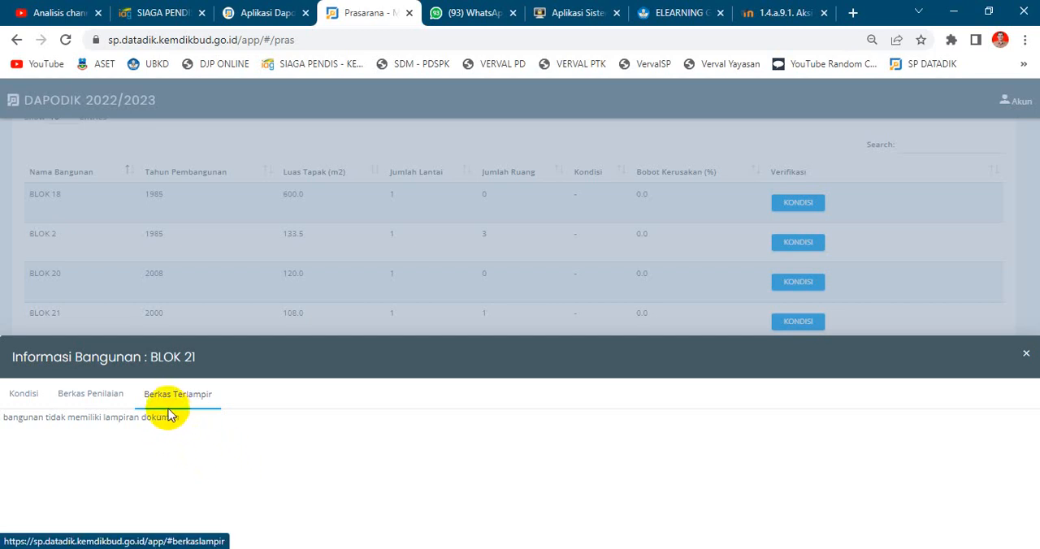
left_click(106, 404)
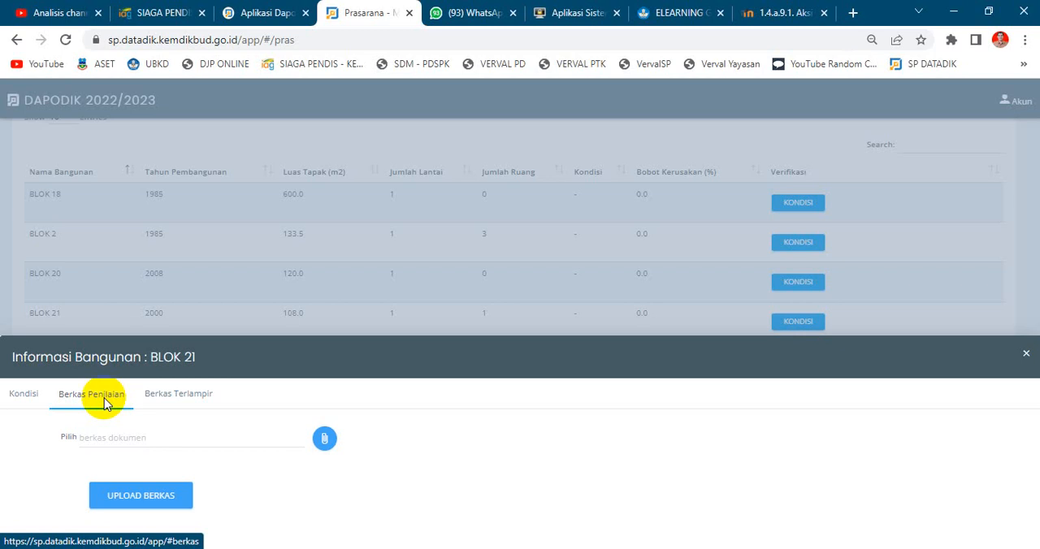
Switch to the Format penilaian kondisi bangunan sekolah folder in File Explorer and inspect the perpres-nomor-16-tahun-2018-toHR and pmk-78-2019-cUTF files.
mouse_move(387, 548)
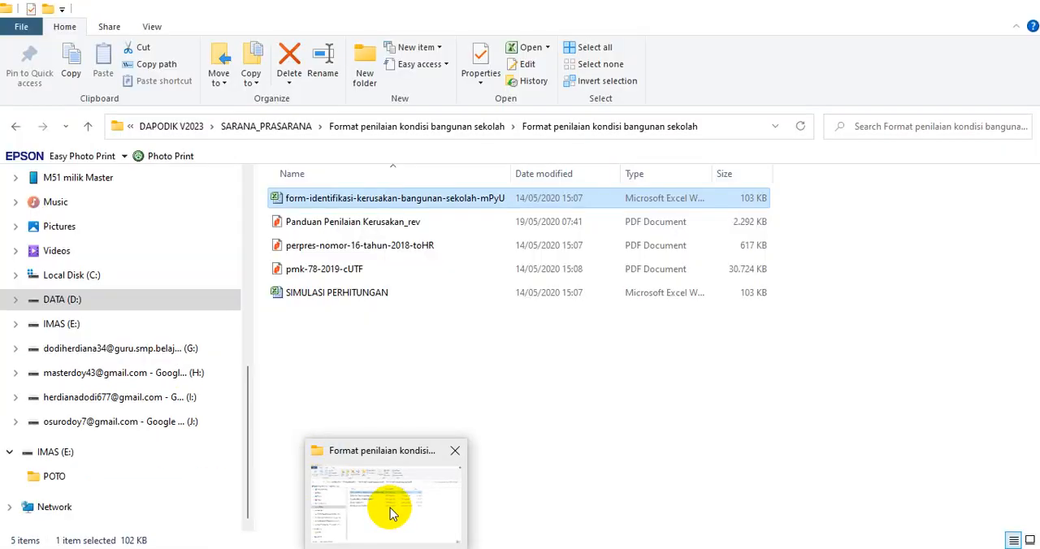
left_click(390, 508)
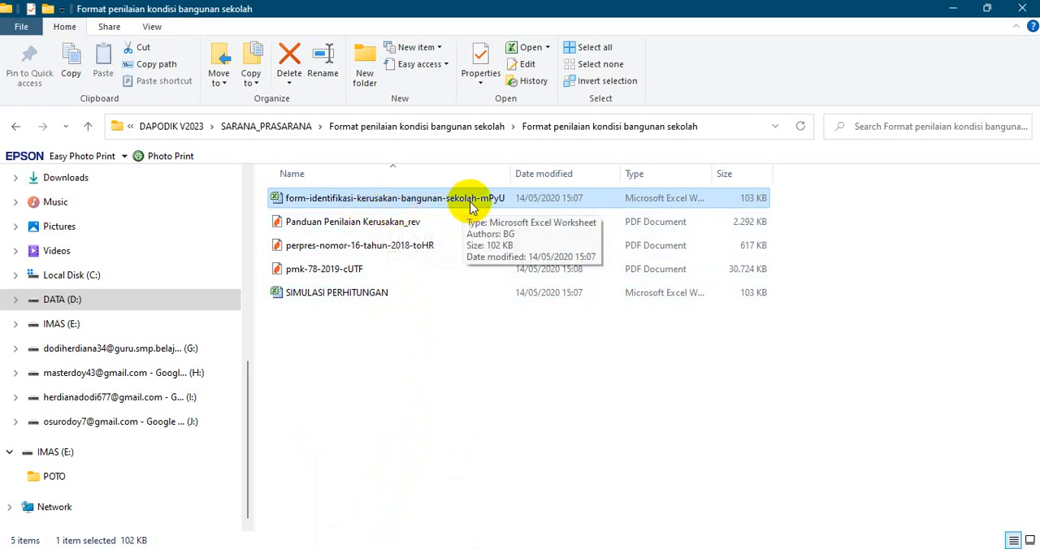
left_click(419, 248)
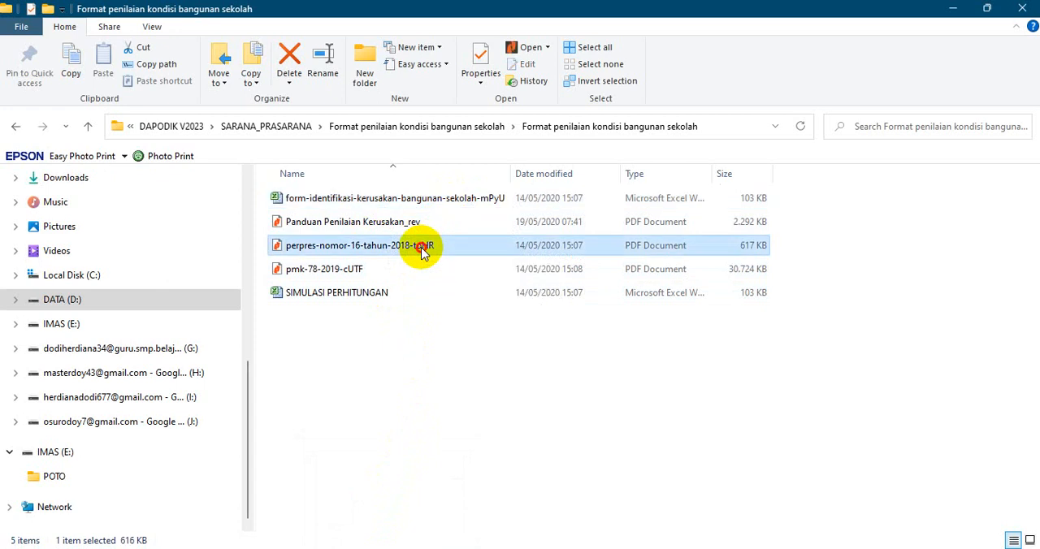
left_click(367, 275)
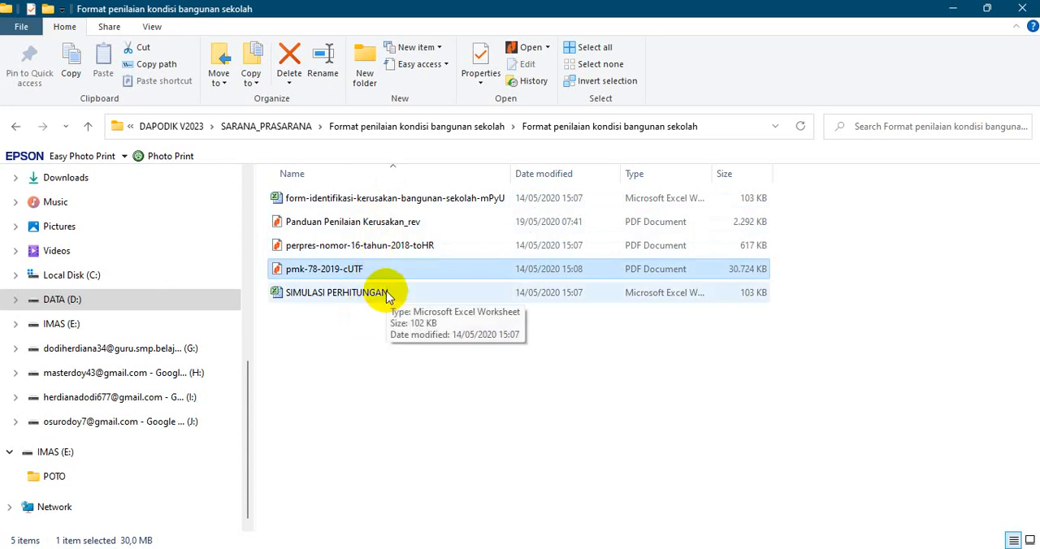
Switch to the SIMULASI PERHITUNGAN workbook in Excel and examine its building identity fields and component damage table.
mouse_move(656, 546)
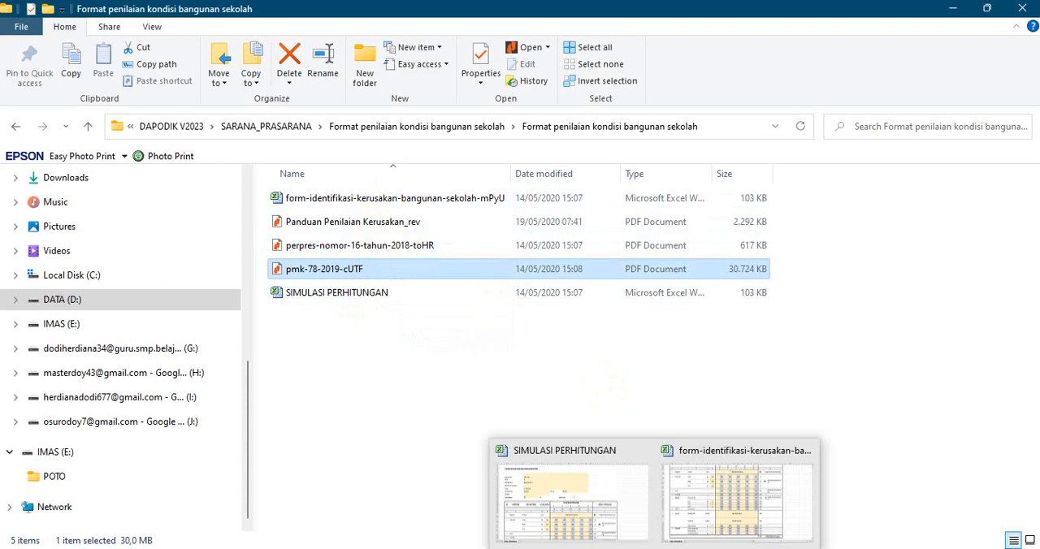
left_click(609, 512)
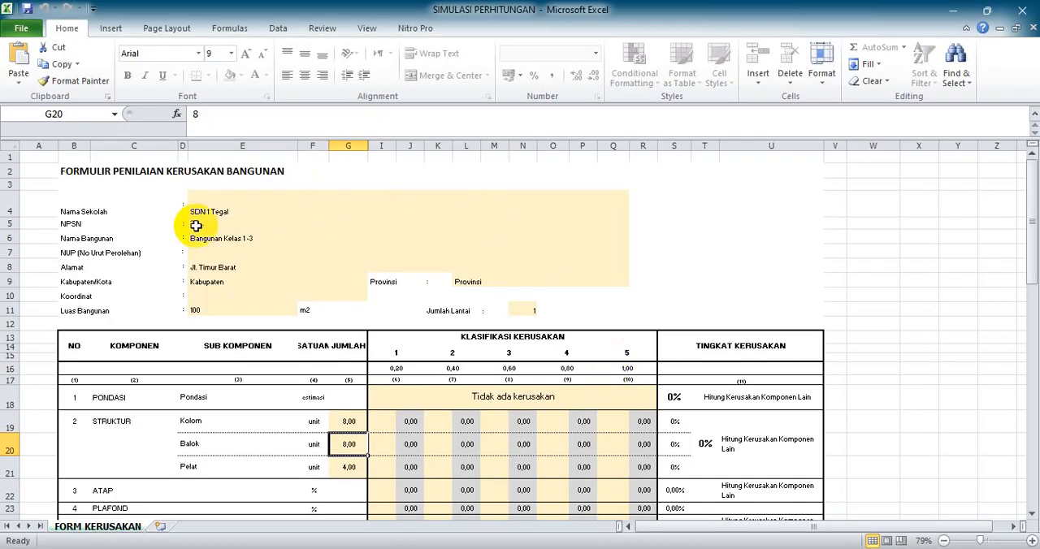
scroll(191, 227, "down", 6)
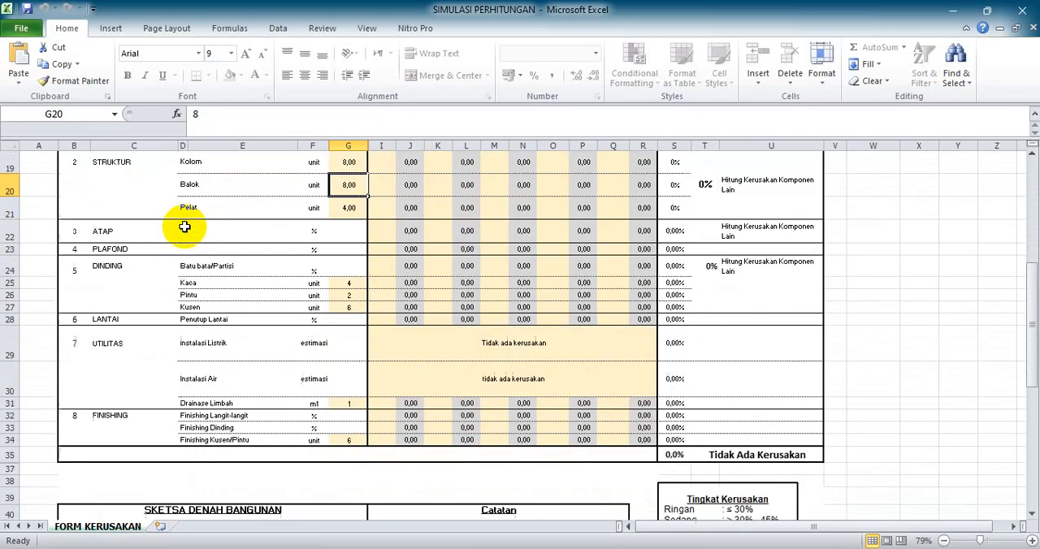
scroll(185, 227, "up", 6)
scroll(184, 228, "down", 5)
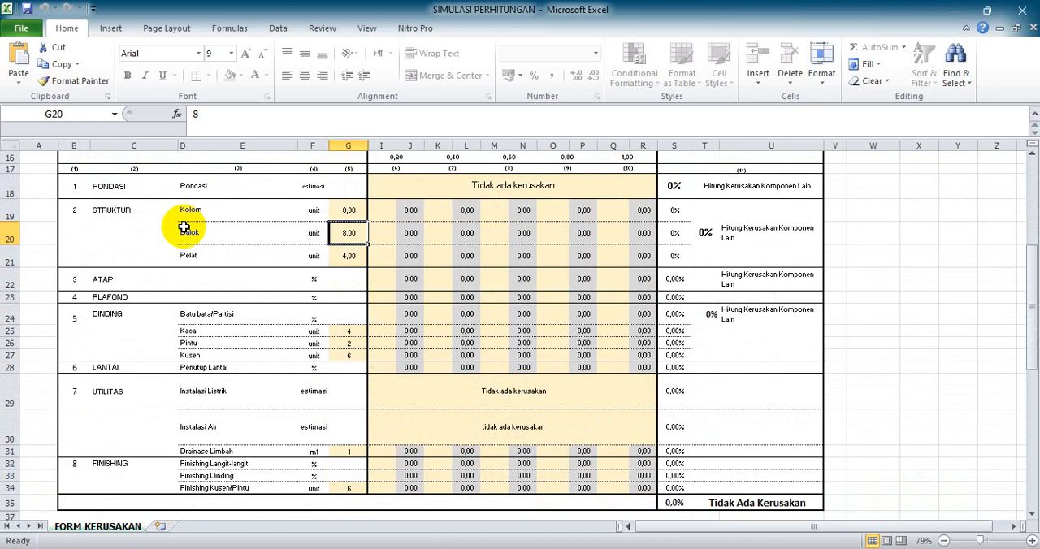
scroll(184, 228, "down", 6)
scroll(184, 228, "up", 6)
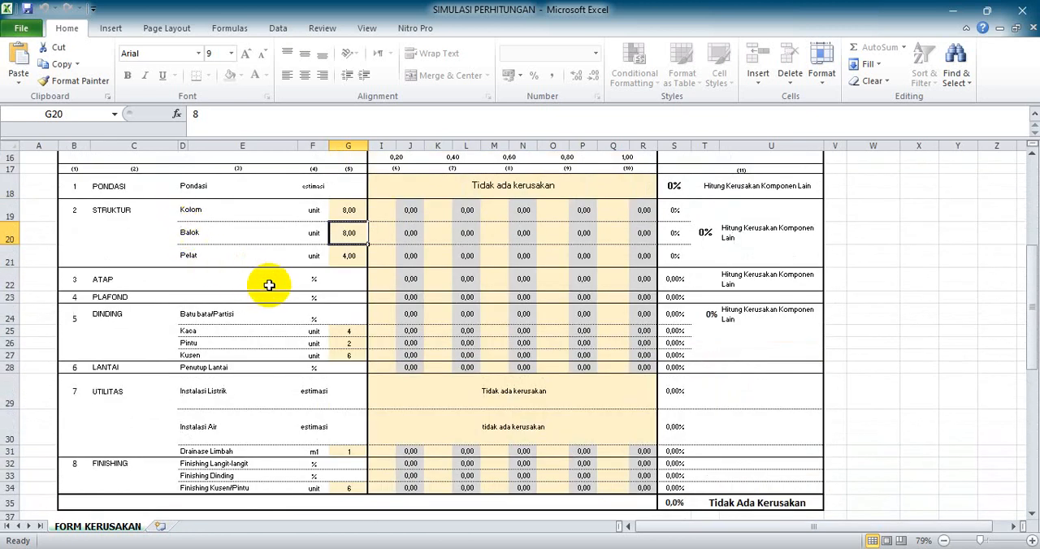
scroll(269, 286, "up", 3)
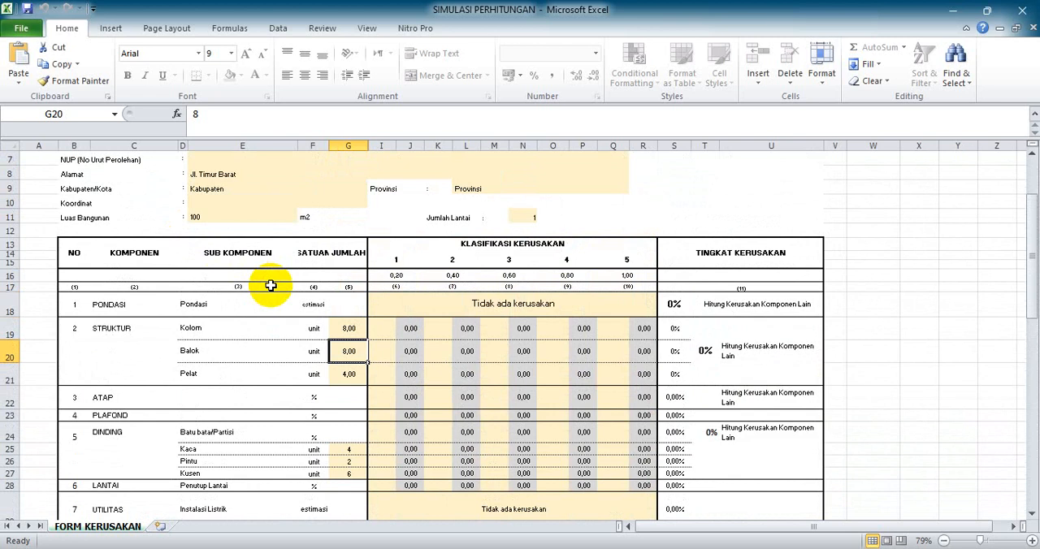
Return to the assessment format folder in File Explorer and open the Panduan Penilaian Kerusakan_rev PDF.
left_click(413, 548)
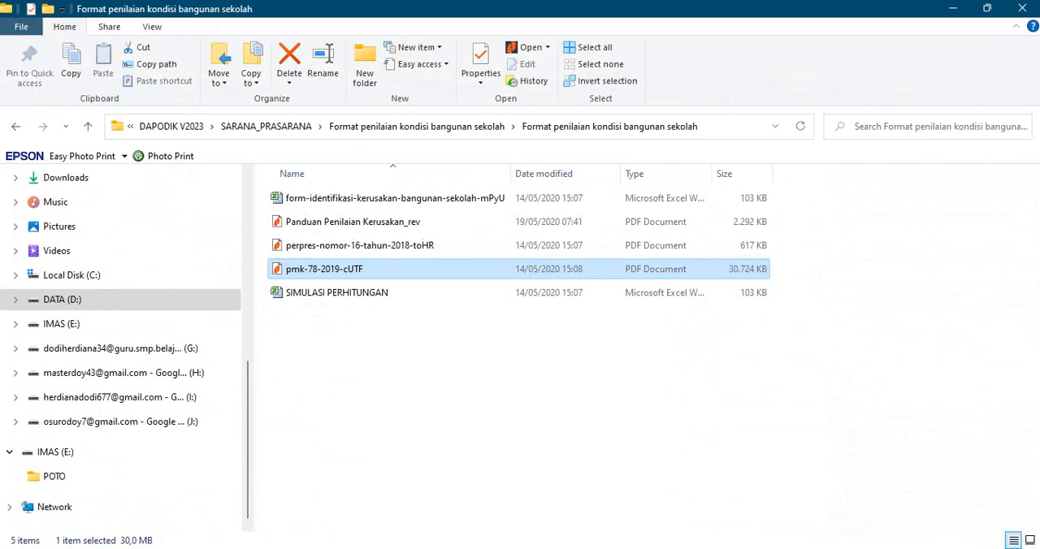
left_click(380, 226)
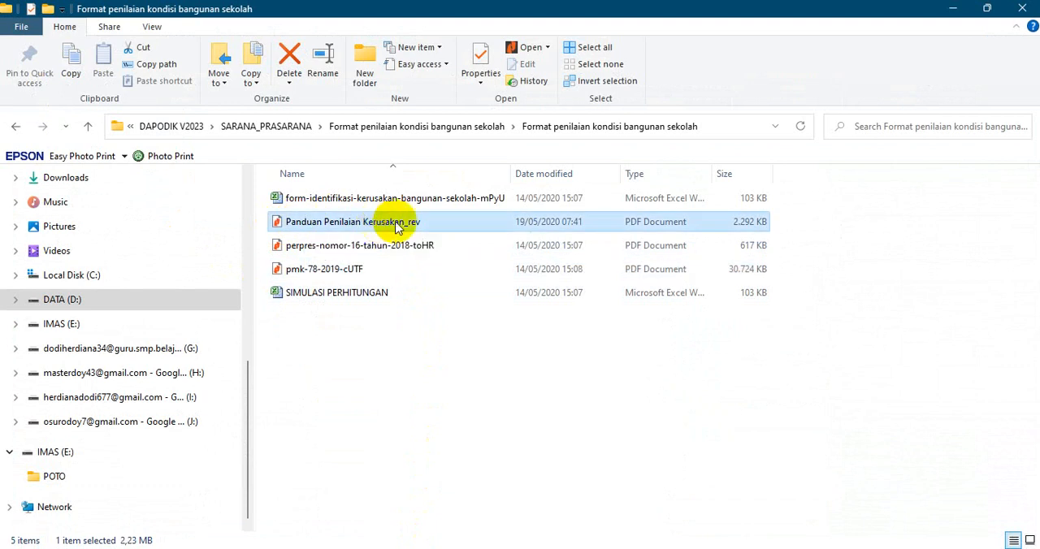
double_click(522, 226)
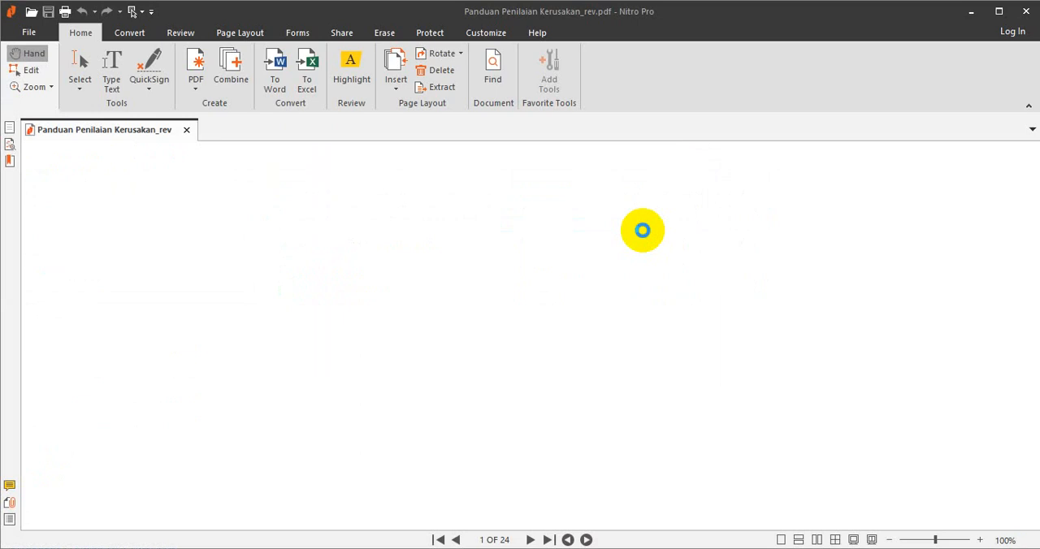
Read the guide's component definitions, damage level thresholds, Lingkup Kegiatan section and assessment methods.
scroll(755, 309, "down", 10)
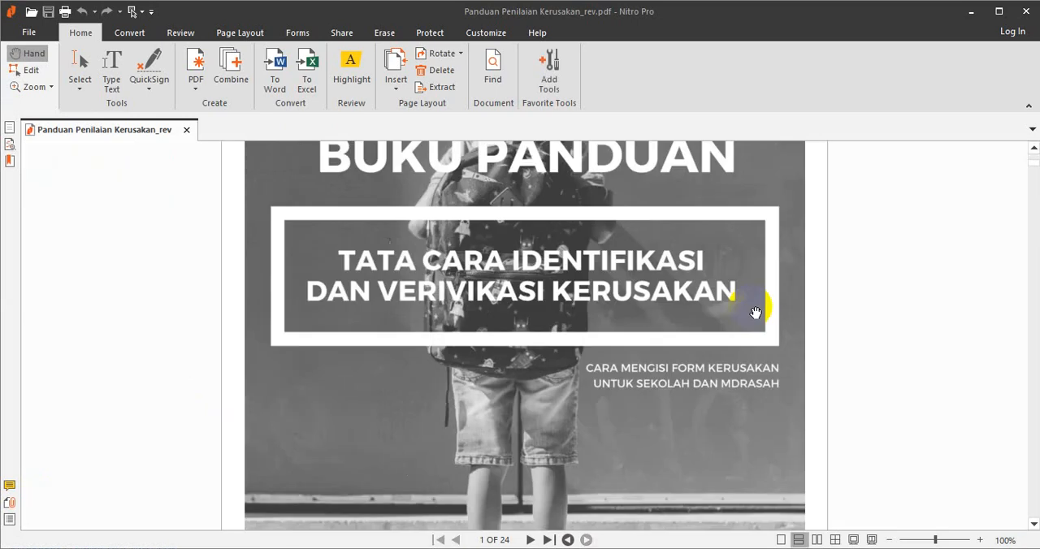
scroll(821, 334, "down", 15)
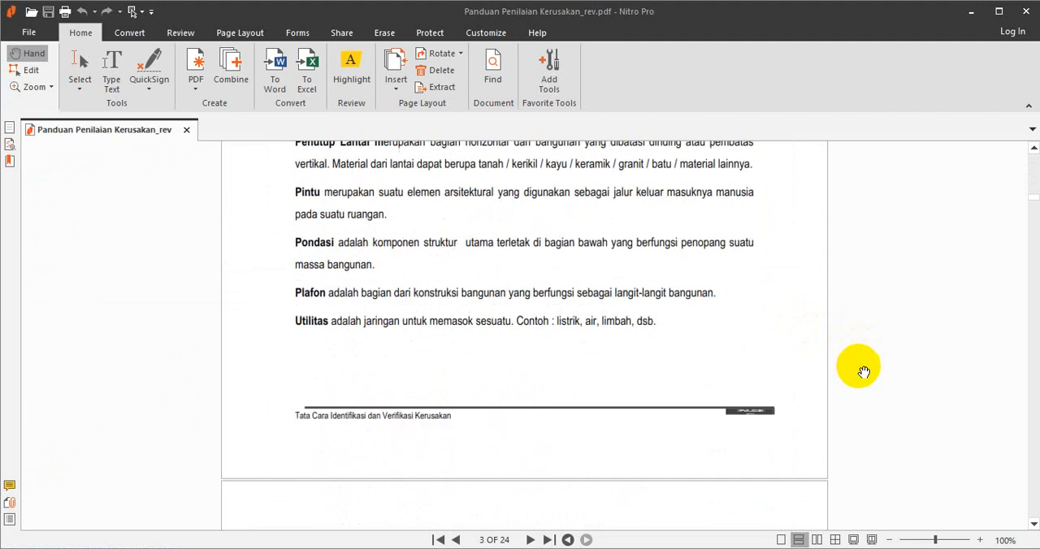
scroll(1030, 243, "down", 15)
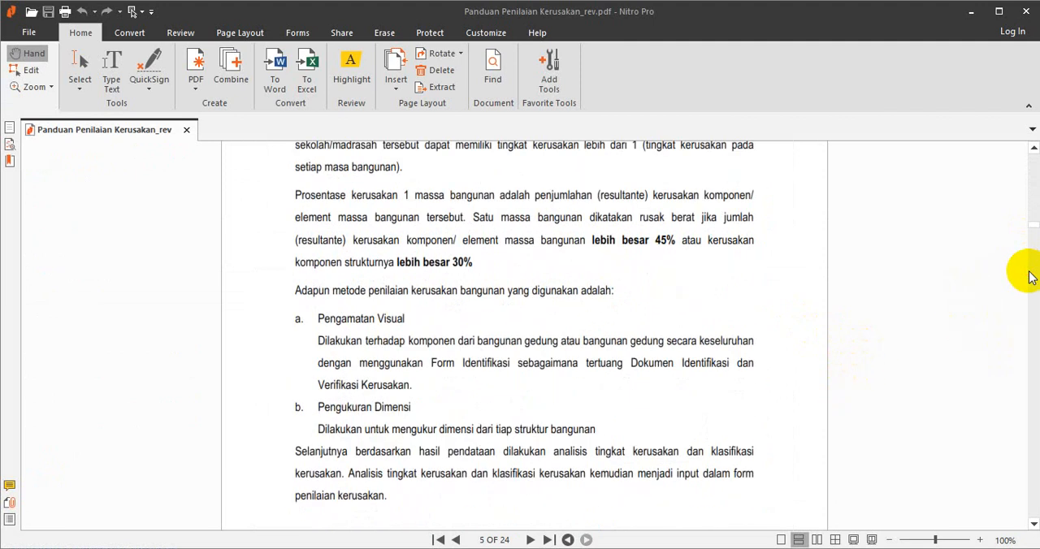
scroll(836, 318, "up", 8)
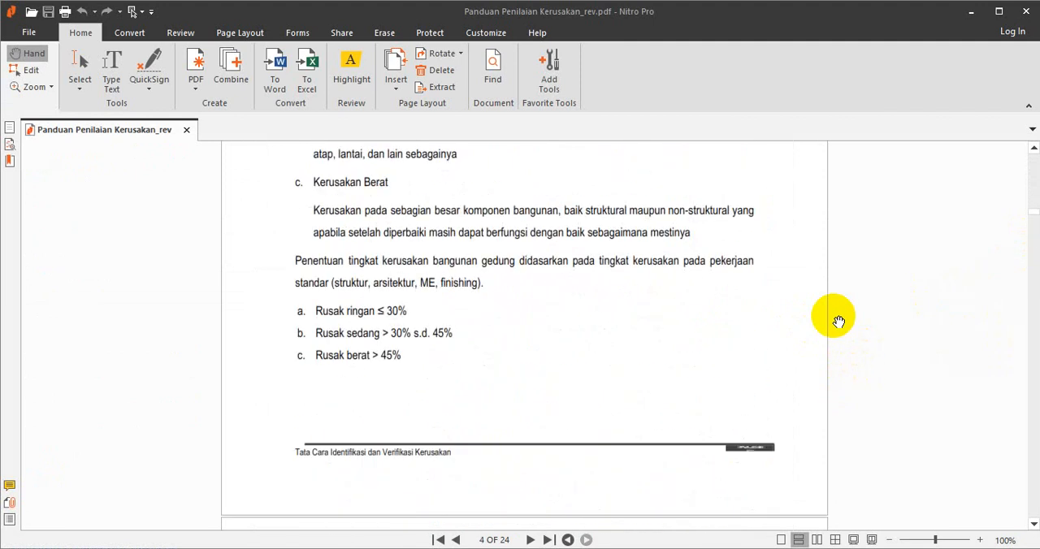
scroll(838, 322, "up", 5)
scroll(839, 322, "down", 9)
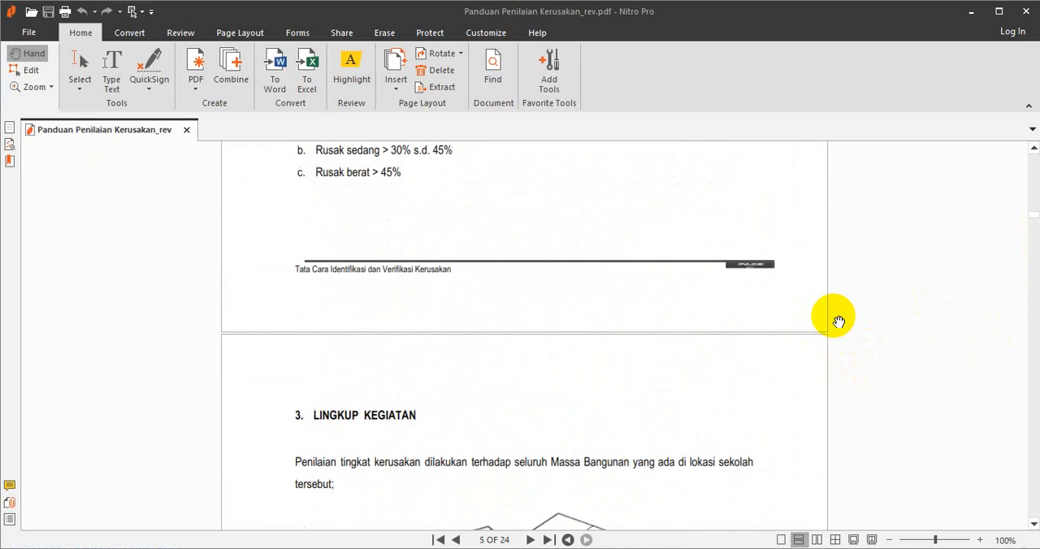
scroll(839, 322, "down", 3)
scroll(839, 321, "down", 20)
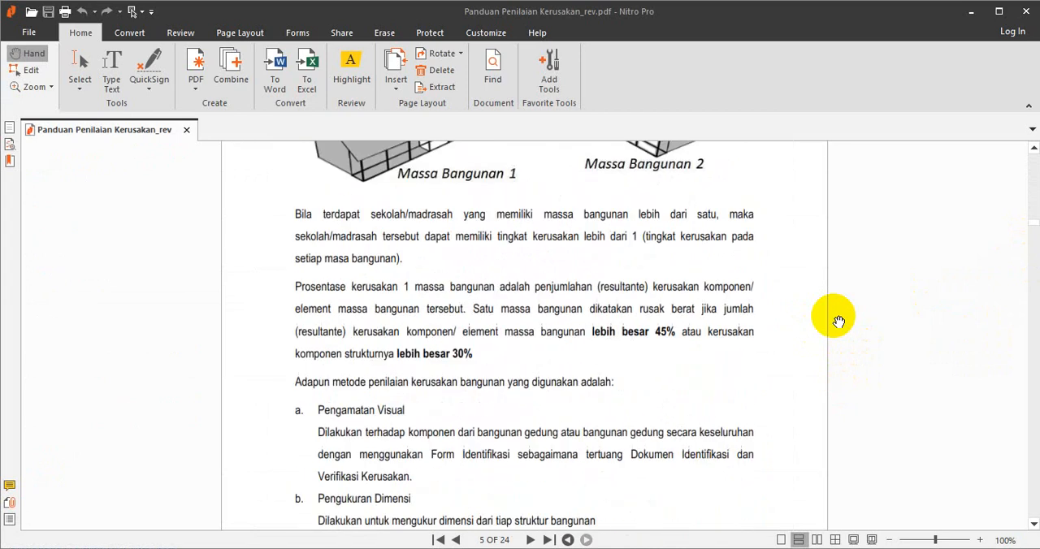
scroll(839, 325, "down", 20)
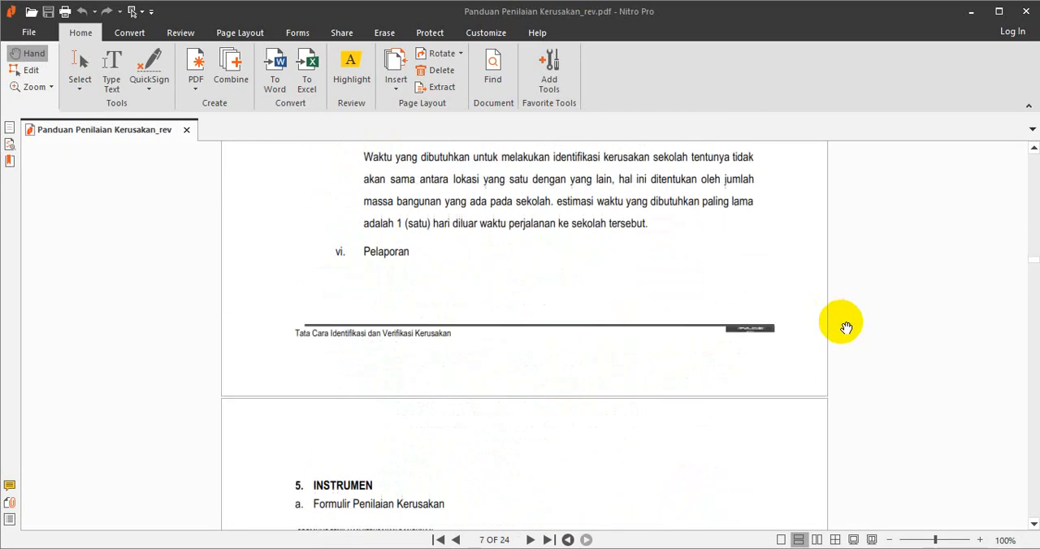
Examine the guide's Formulir Penilaian Kerusakan and its damage classifications for Pondasi, Kolom, Balok, floor slabs and Atap.
scroll(854, 320, "up", 5)
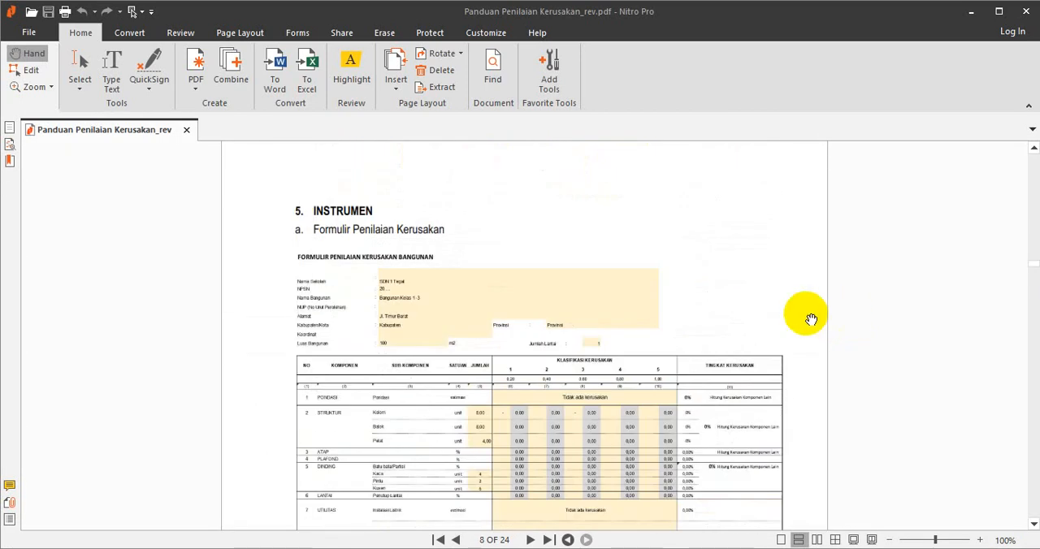
scroll(687, 268, "down", 15)
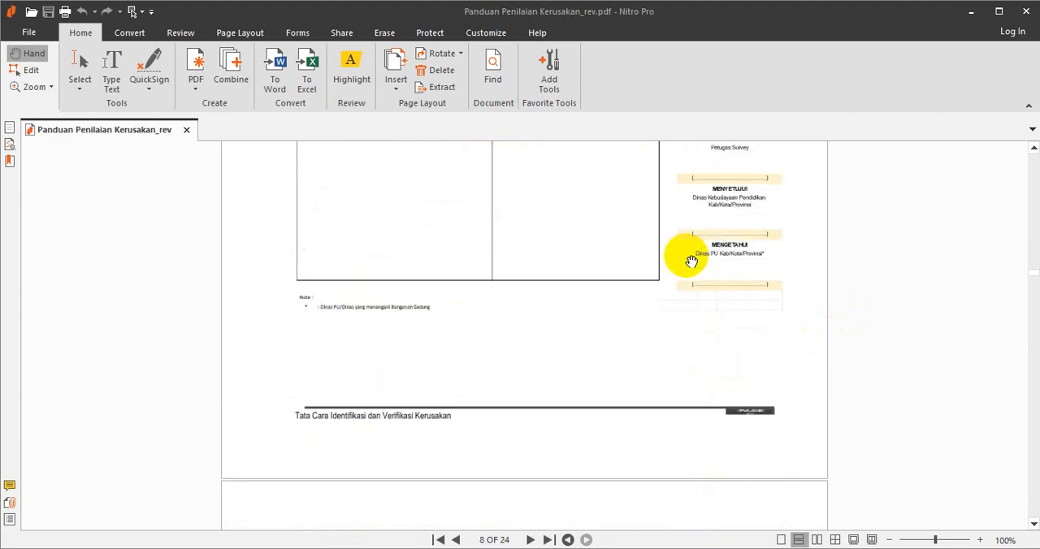
scroll(697, 274, "down", 15)
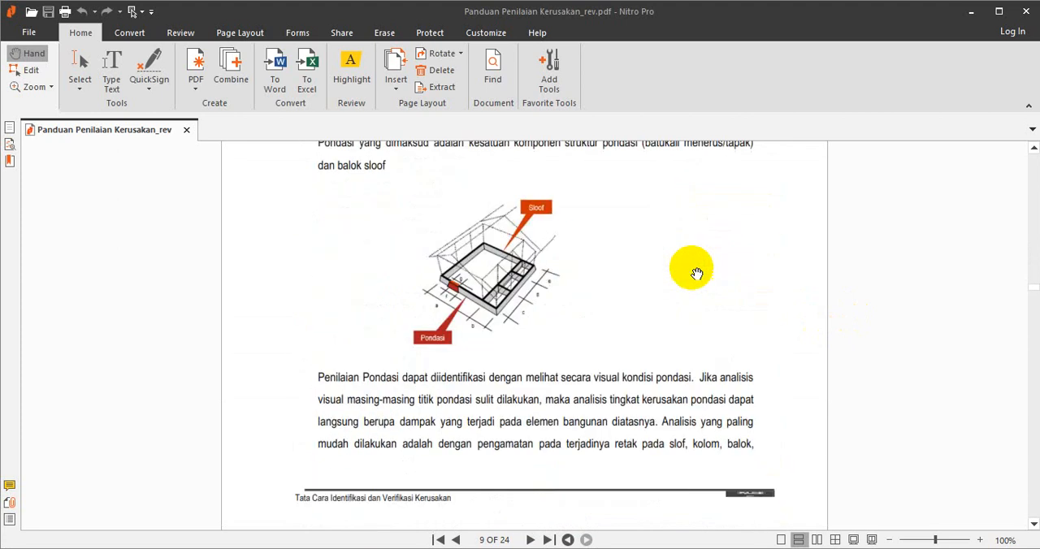
scroll(699, 275, "down", 3)
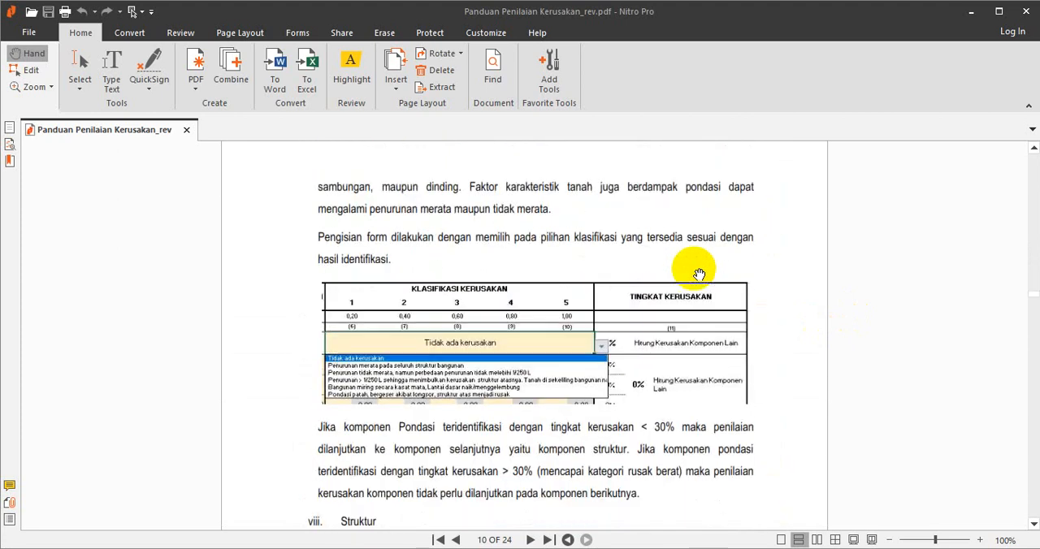
scroll(699, 275, "down", 6)
scroll(699, 275, "down", 10)
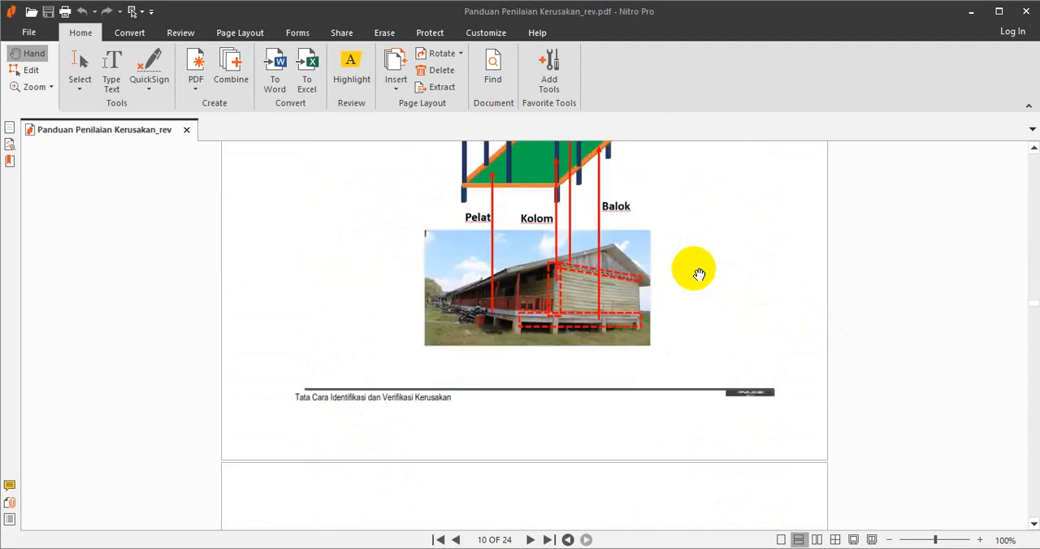
scroll(699, 275, "up", 5)
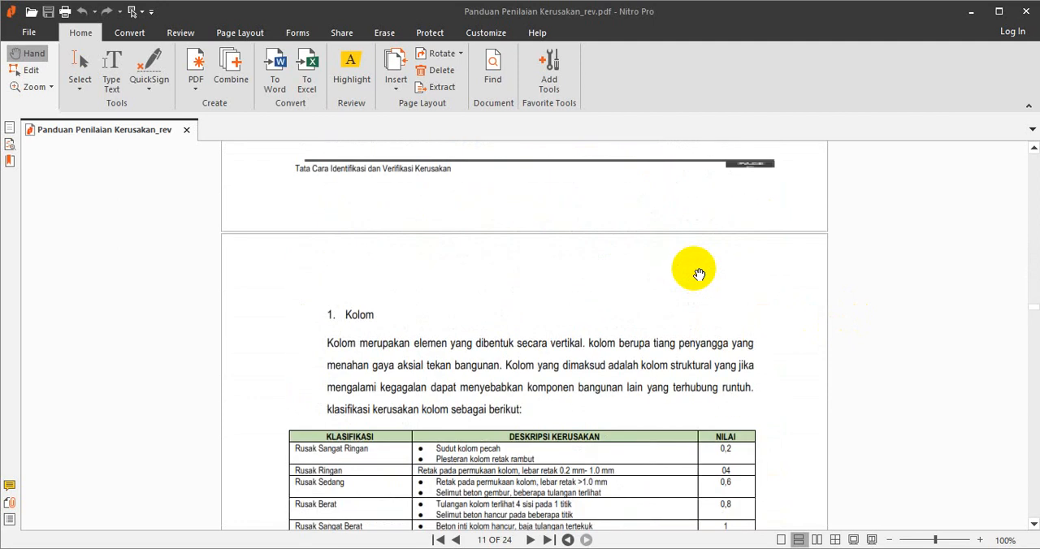
scroll(699, 275, "down", 14)
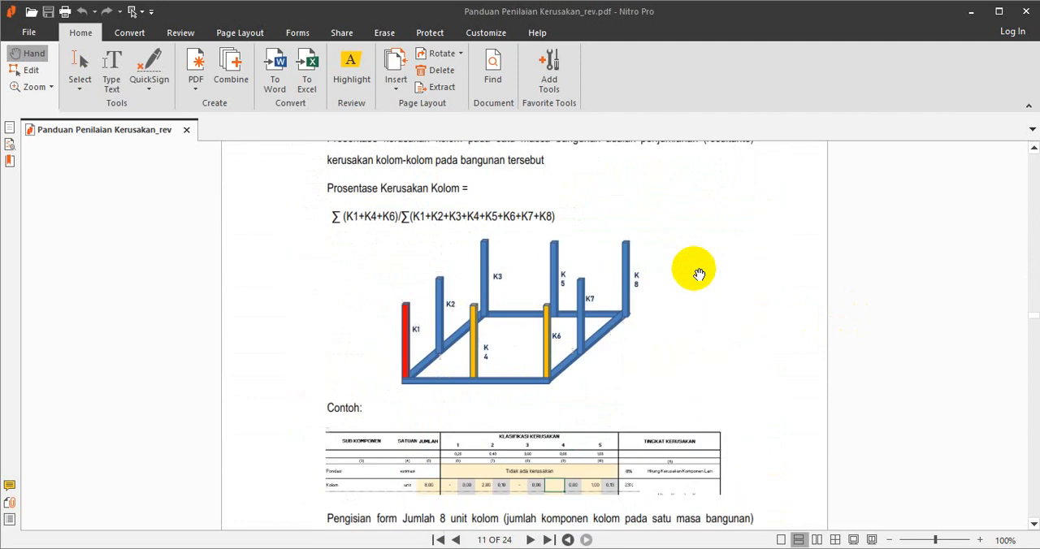
scroll(699, 274, "down", 15)
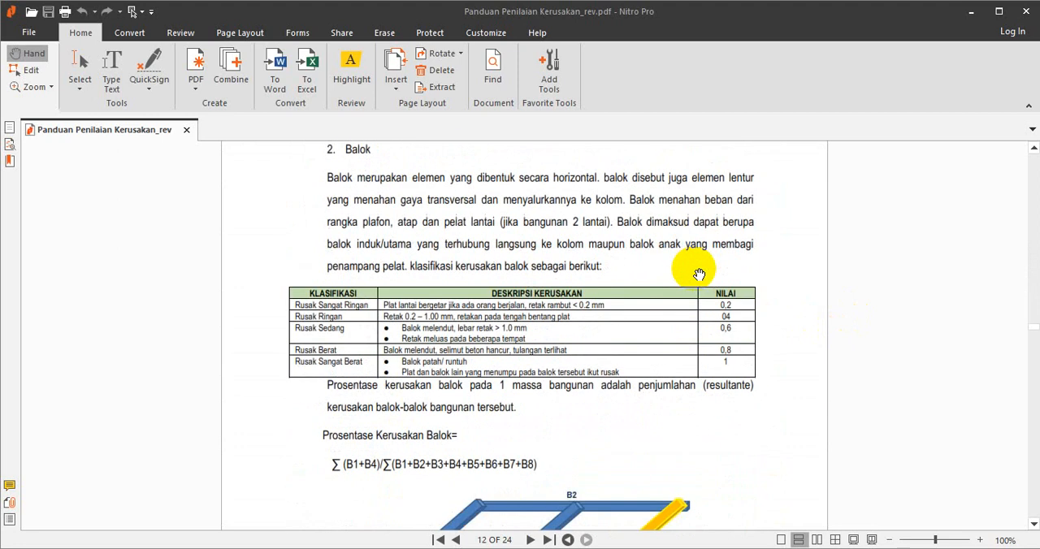
scroll(699, 275, "down", 15)
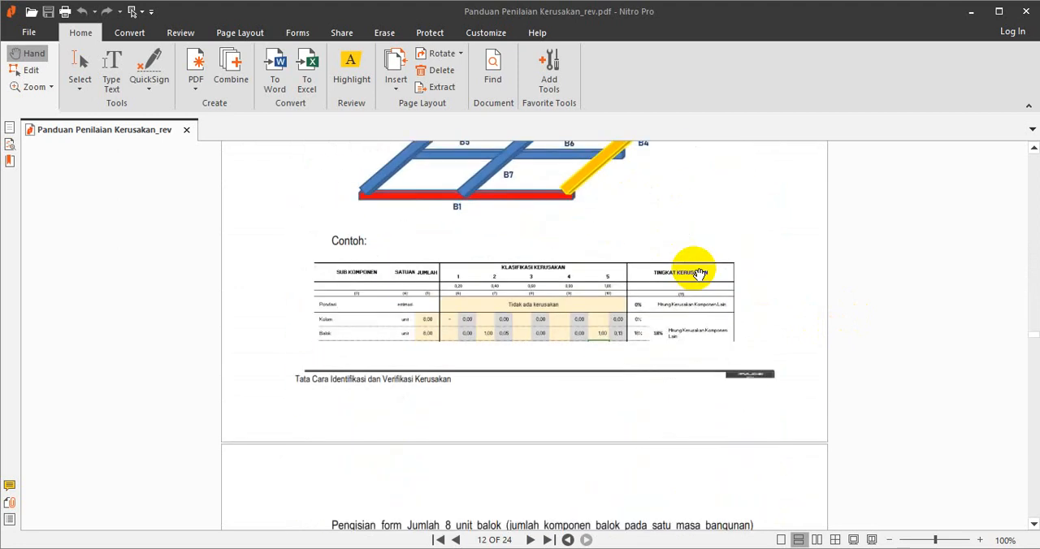
scroll(699, 275, "down", 15)
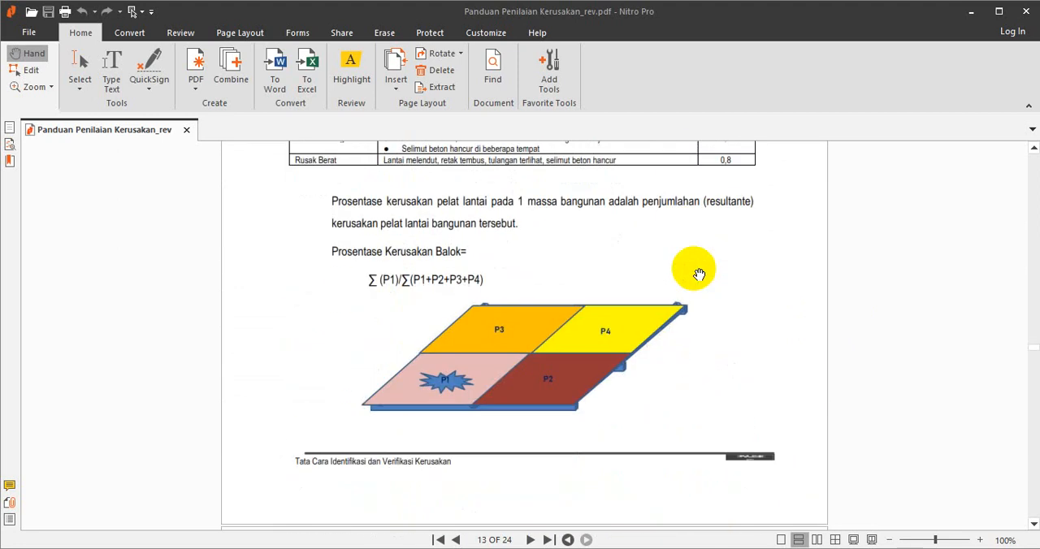
scroll(699, 275, "down", 12)
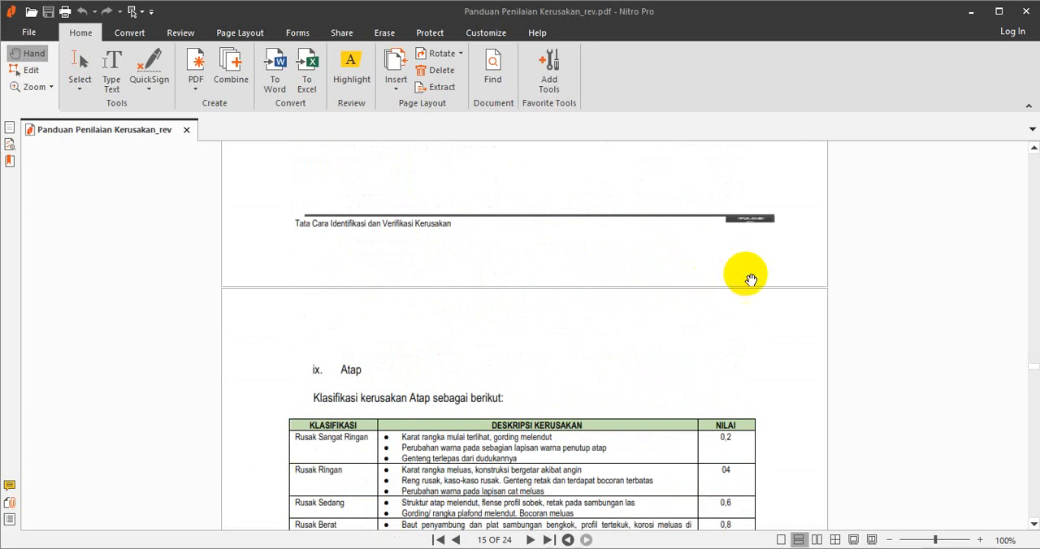
Read the guide's Atap damage classifications and its formula for calculating the roof damage percentage.
scroll(752, 280, "down", 3)
scroll(758, 279, "down", 5)
scroll(762, 280, "down", 5)
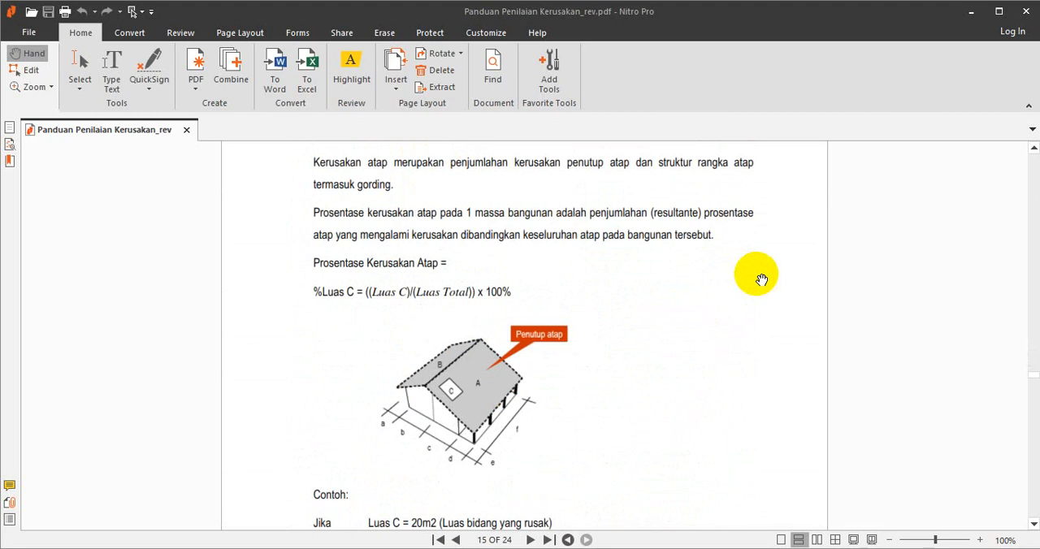
Return to SP Datadik in the browser and review BLOK 21's Kondisi values and Berkas Penilaian upload form.
left_click(970, 12)
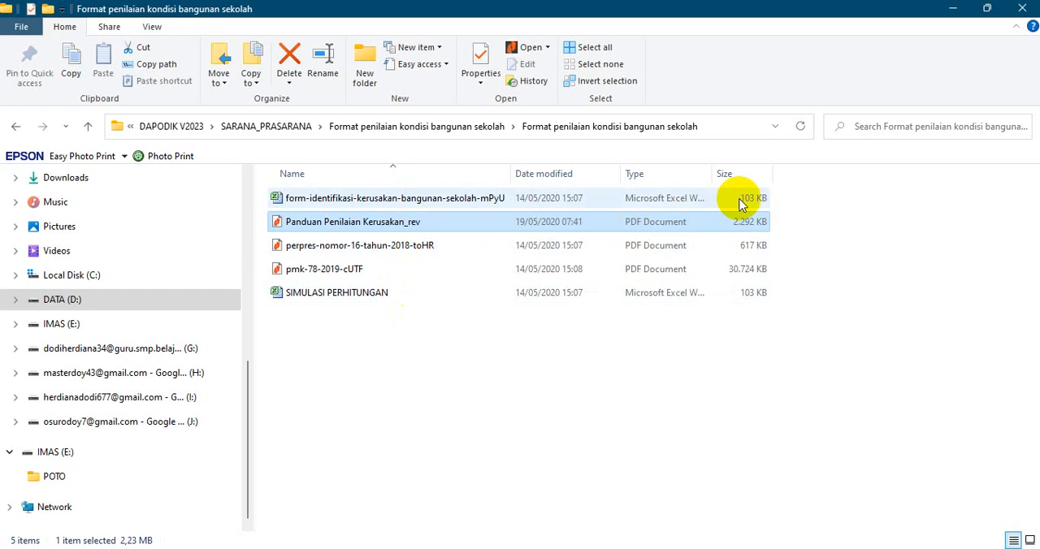
left_click(953, 8)
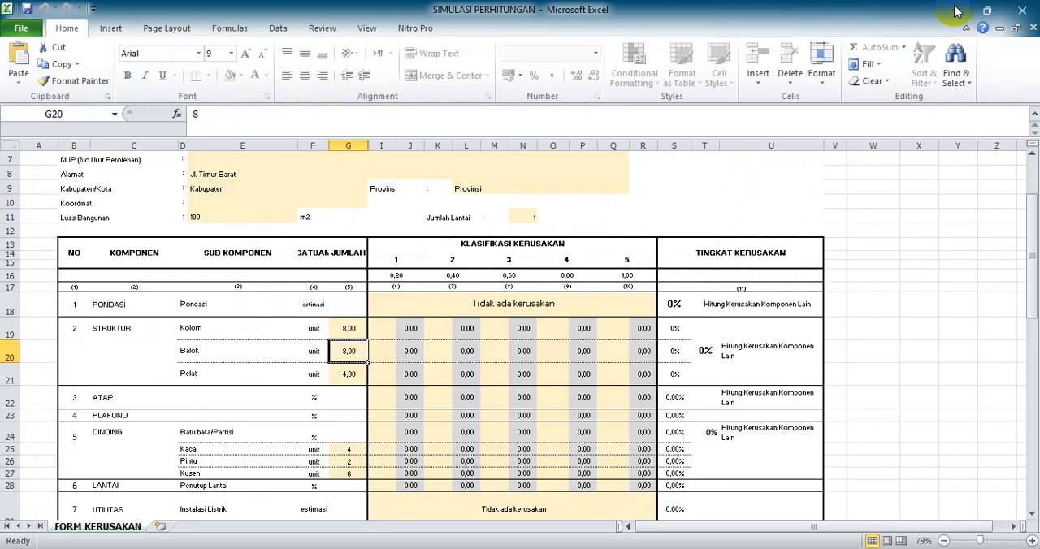
left_click(955, 11)
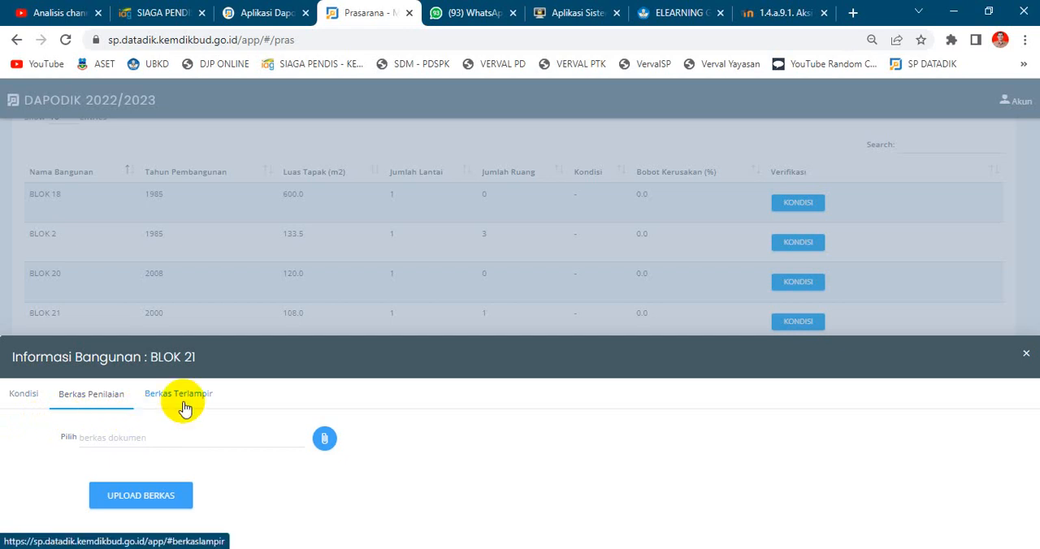
left_click(27, 399)
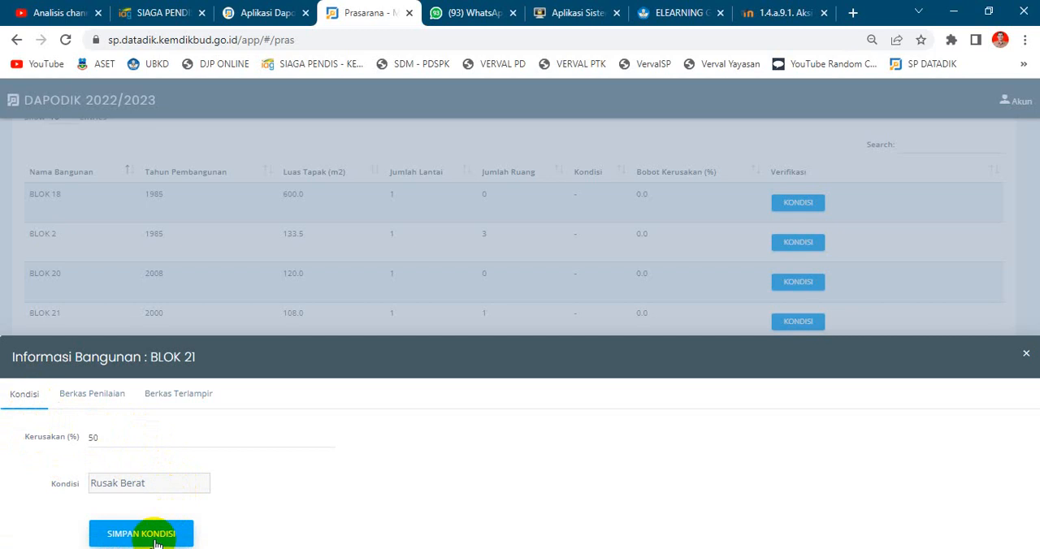
left_click(100, 401)
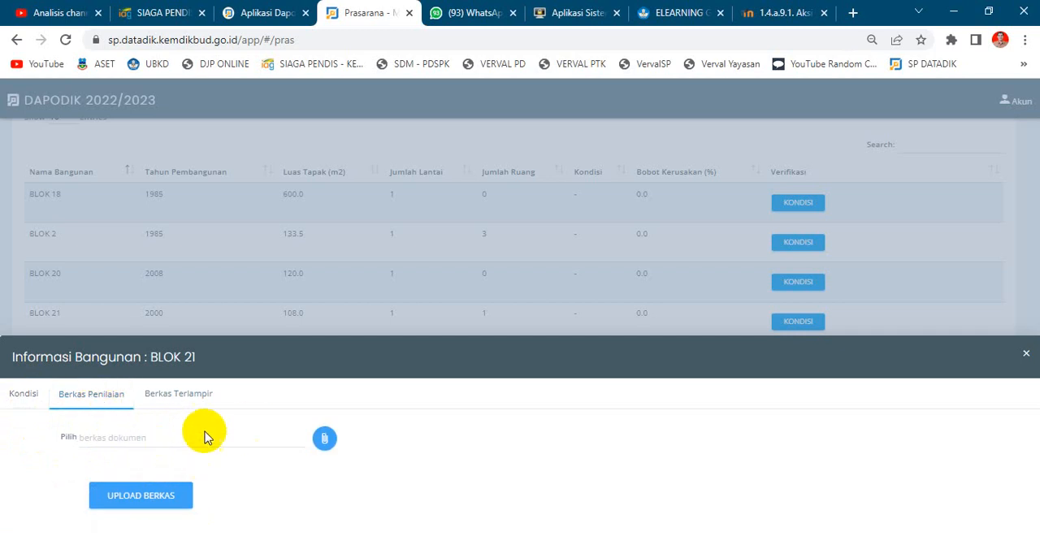
Switch to the SIMULASI PERHITUNGAN workbook in Excel and examine its component table, Tingkat Kerusakan thresholds, sketch area and signature blocks.
left_click(592, 522)
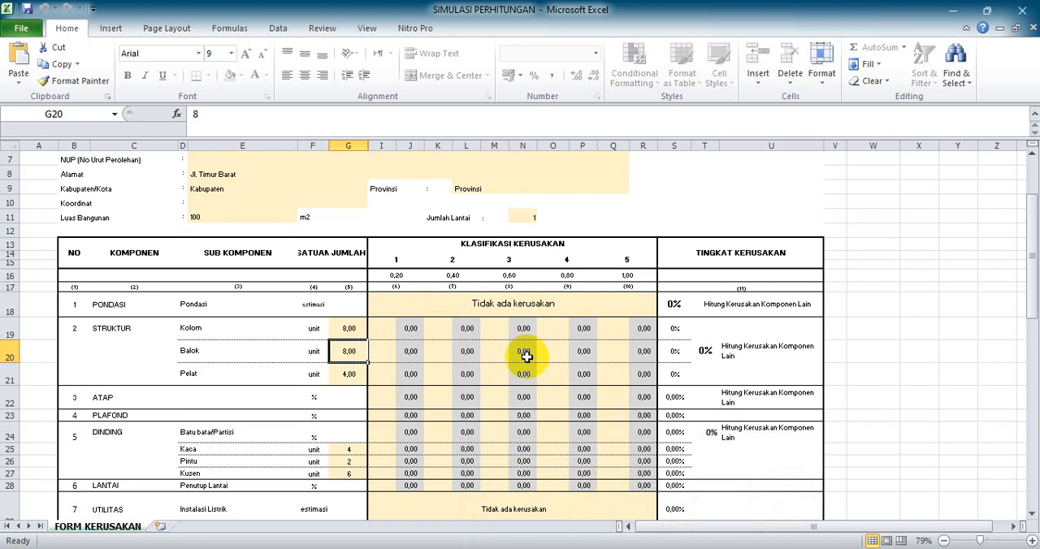
scroll(524, 355, "up", 2)
scroll(526, 357, "down", 6)
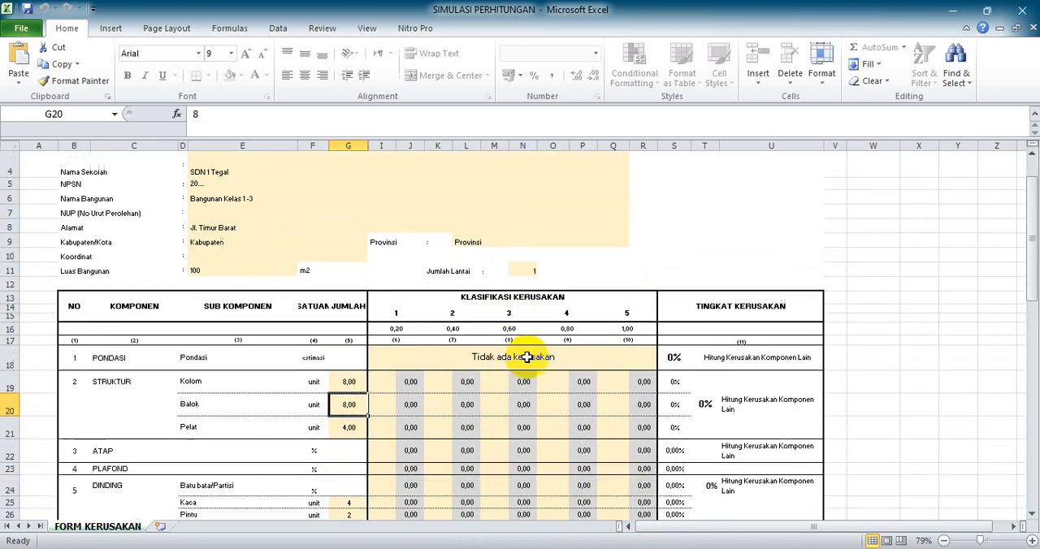
scroll(527, 357, "down", 4)
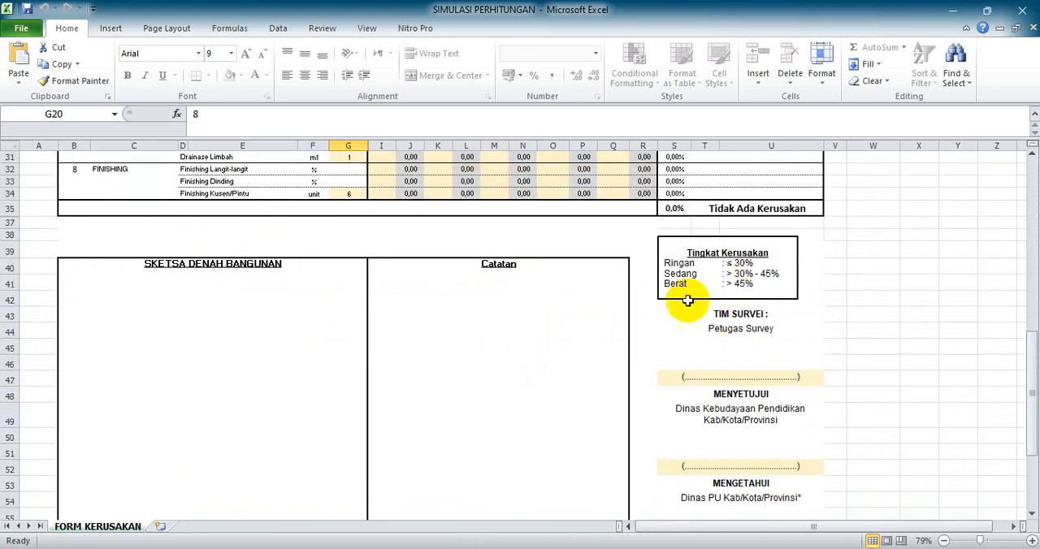
scroll(810, 344, "down", 1)
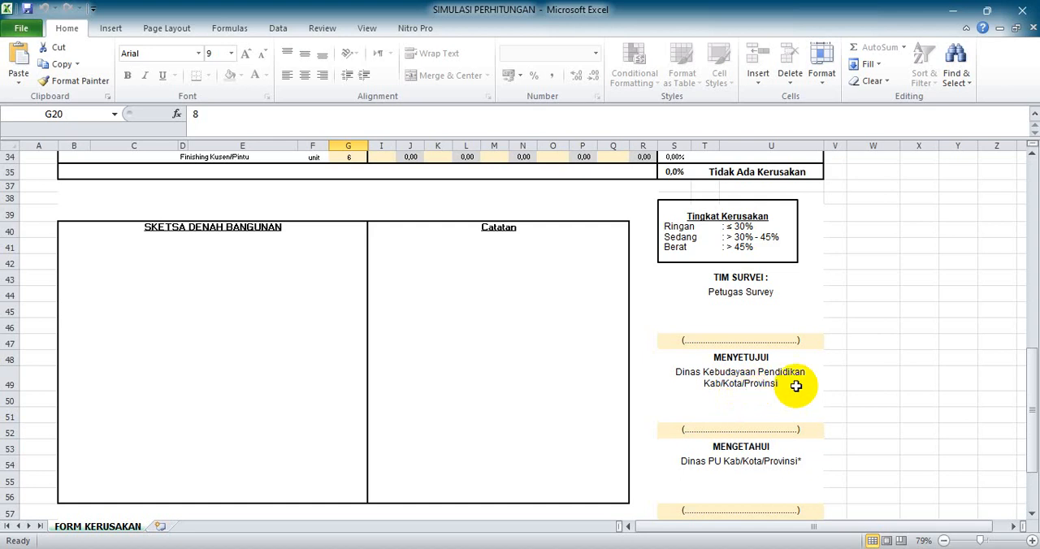
scroll(795, 386, "down", 2)
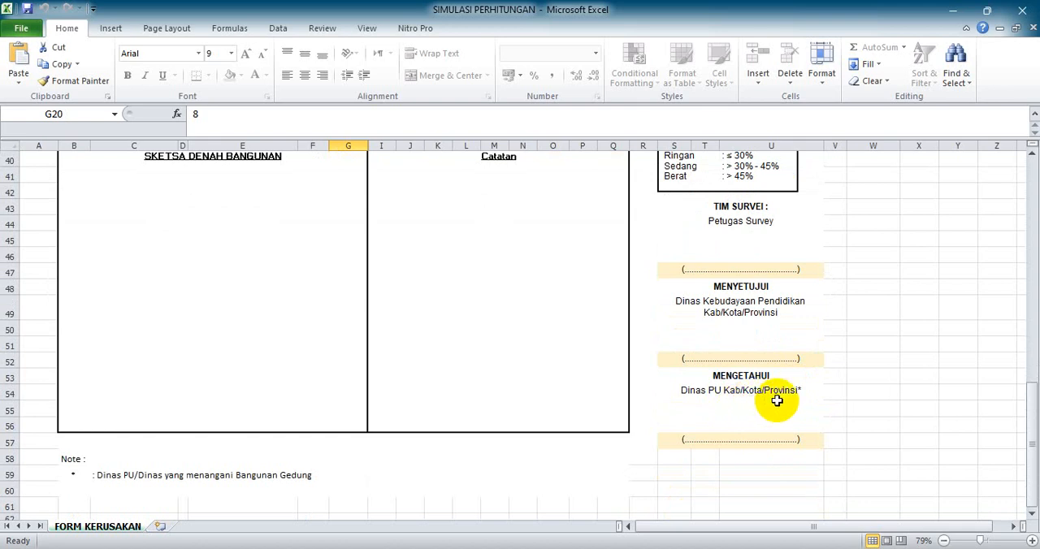
scroll(756, 394, "up", 5)
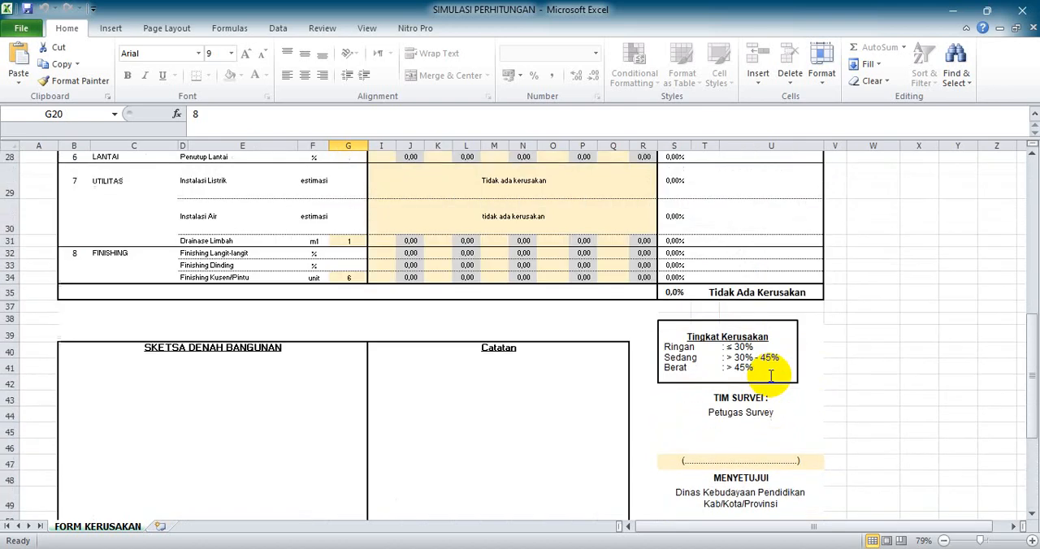
scroll(778, 350, "up", 1)
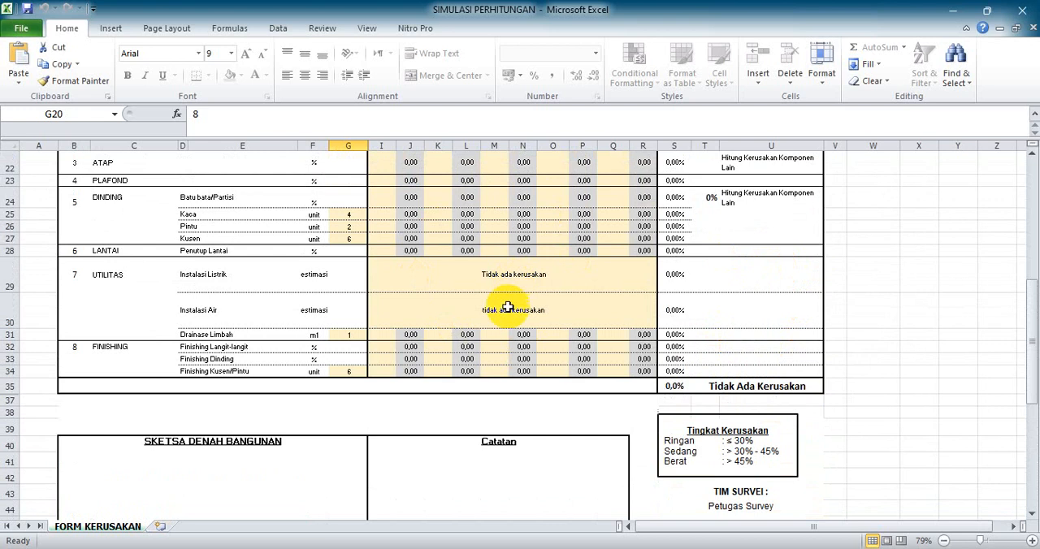
scroll(668, 332, "up", 3)
scroll(668, 332, "up", 1)
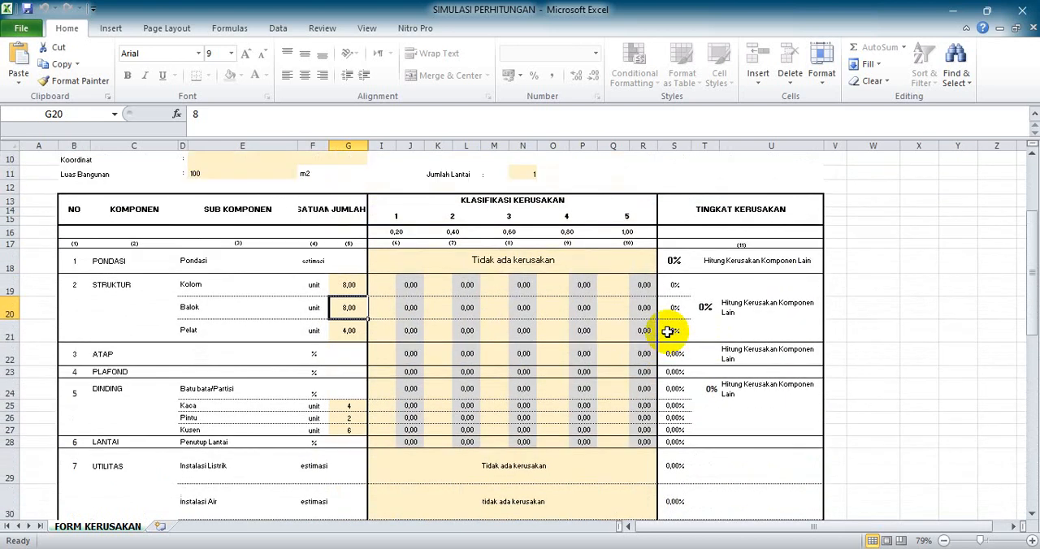
Return to SP Datadik in the browser and check BLOK 21's Kondisi, Berkas Penilaian and Berkas Terlampir sections.
left_click(951, 12)
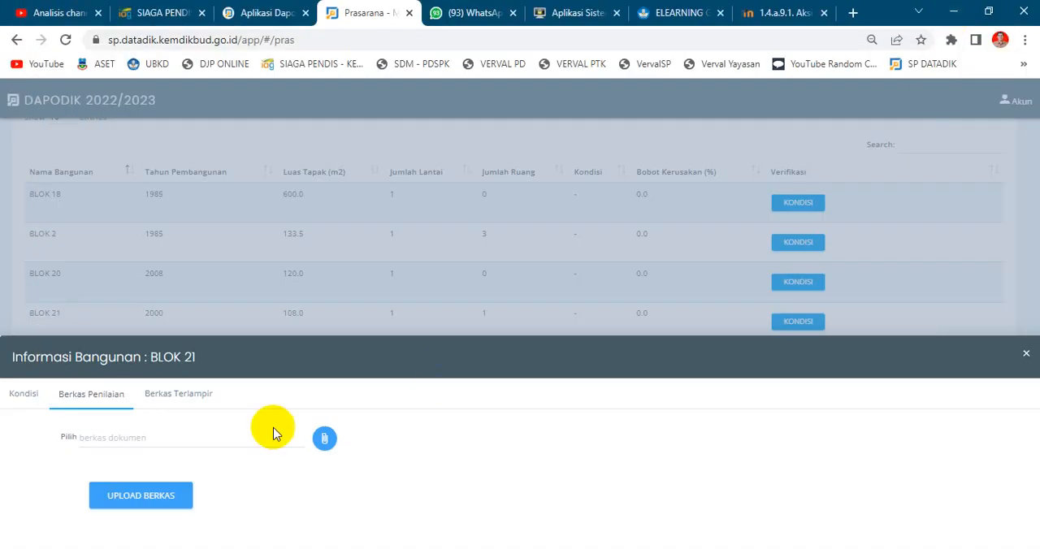
left_click(29, 398)
left_click(68, 399)
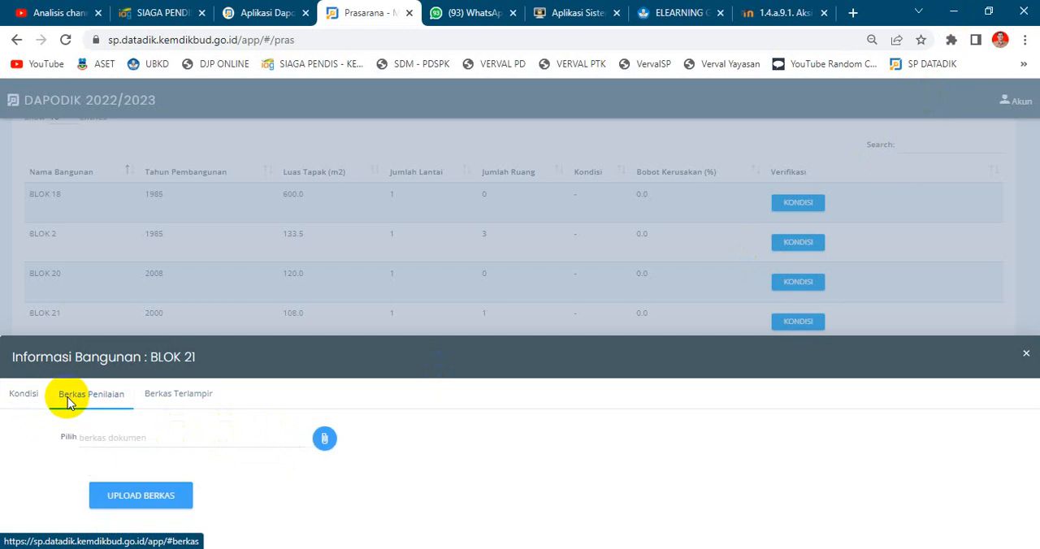
left_click(29, 398)
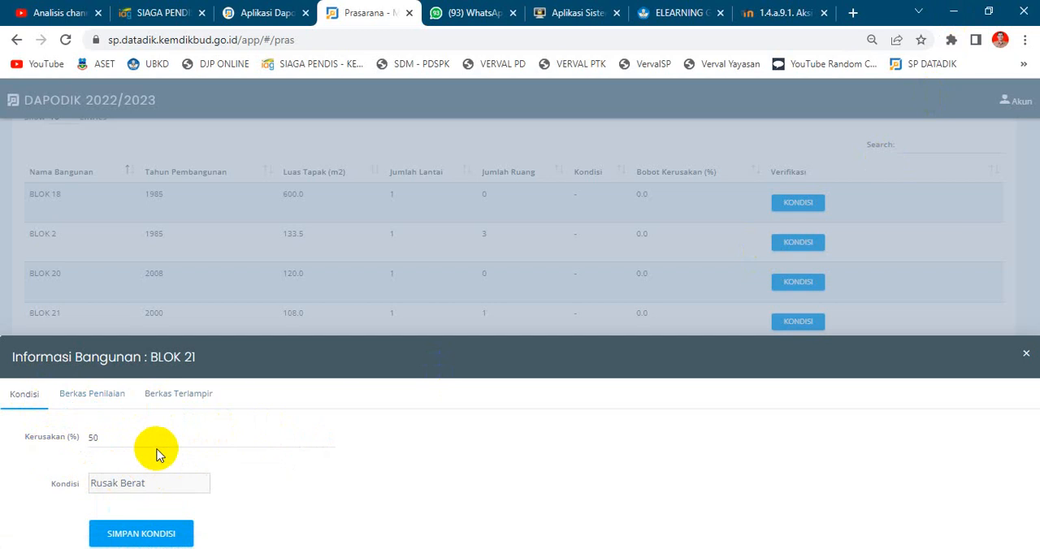
left_click(187, 400)
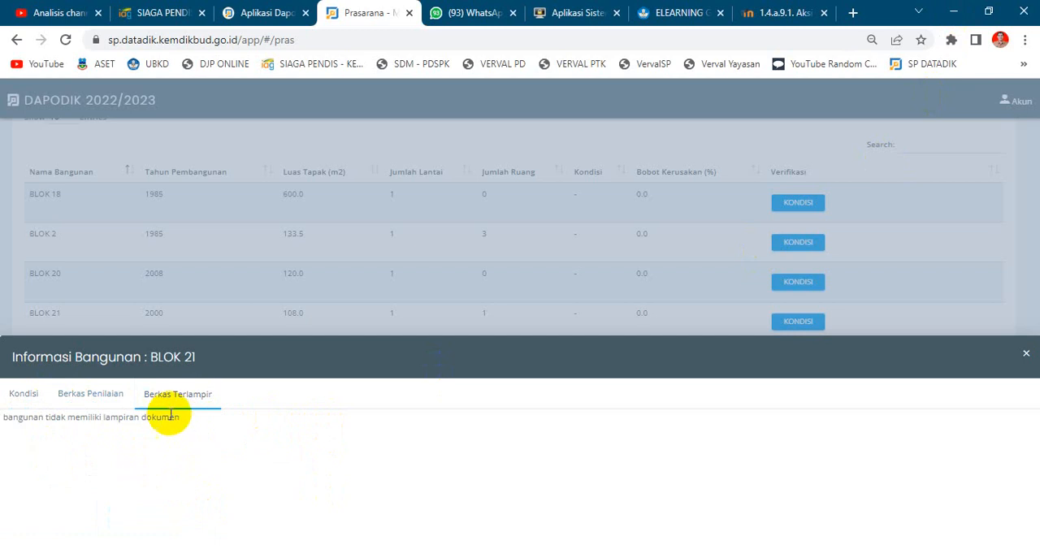
Compare BLOK 21's Kondisi on SP Datadik with the Ruang Perpustakaan damage condition in Aplikasi Dapodik.
left_click(38, 398)
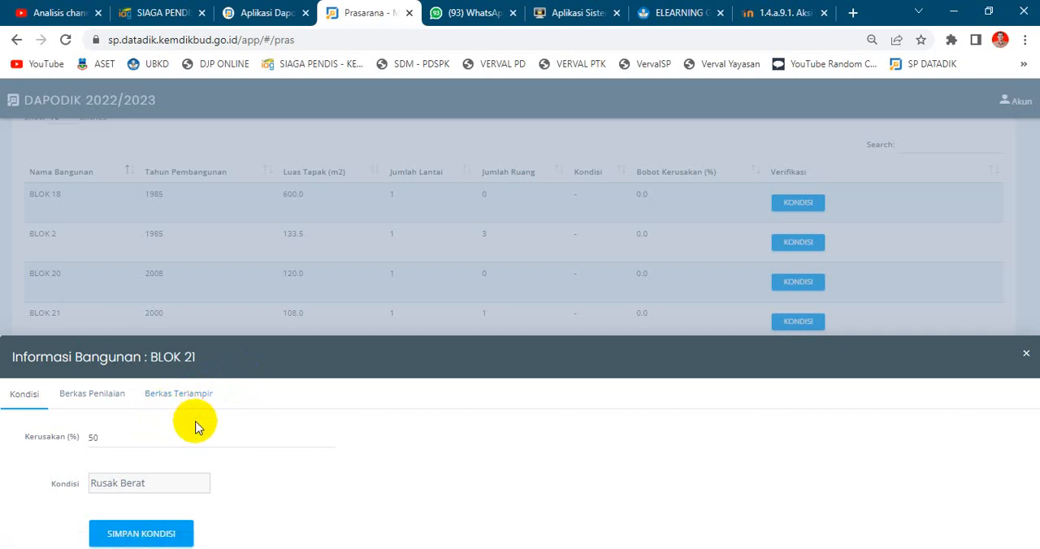
left_click(267, 12)
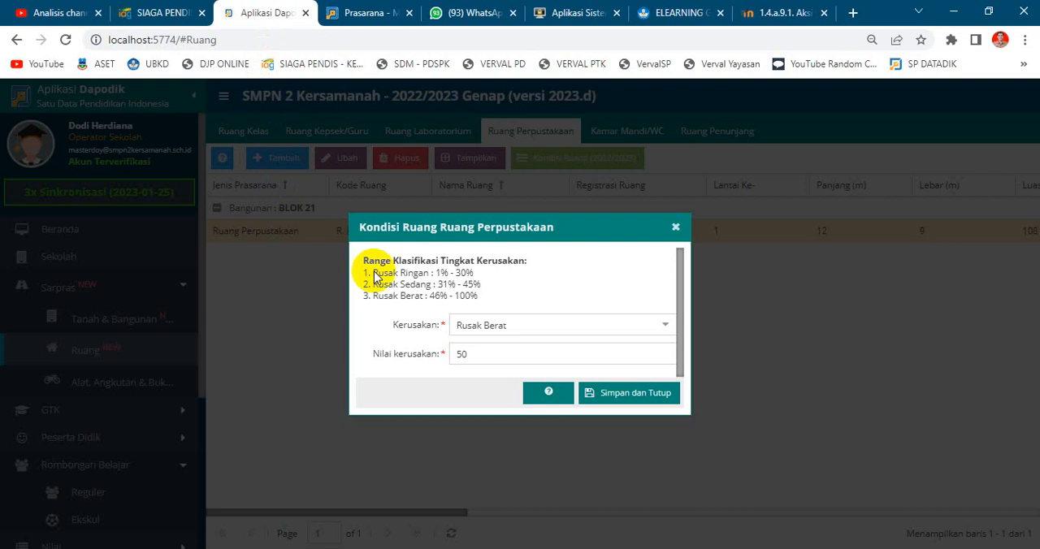